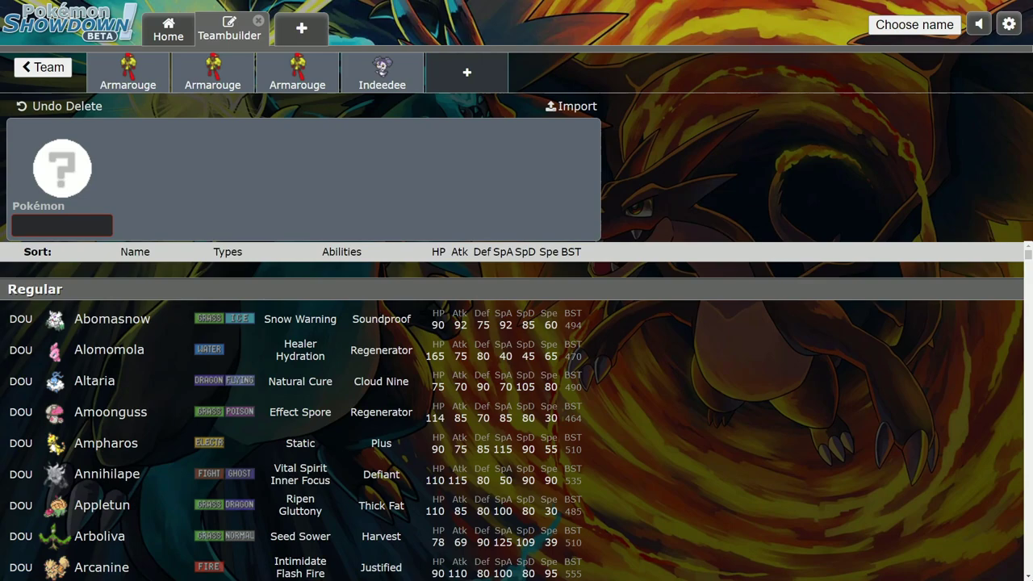
- Open the first Armarouge's set and examine its level, gender, shiny and Tera type details
click(128, 72)
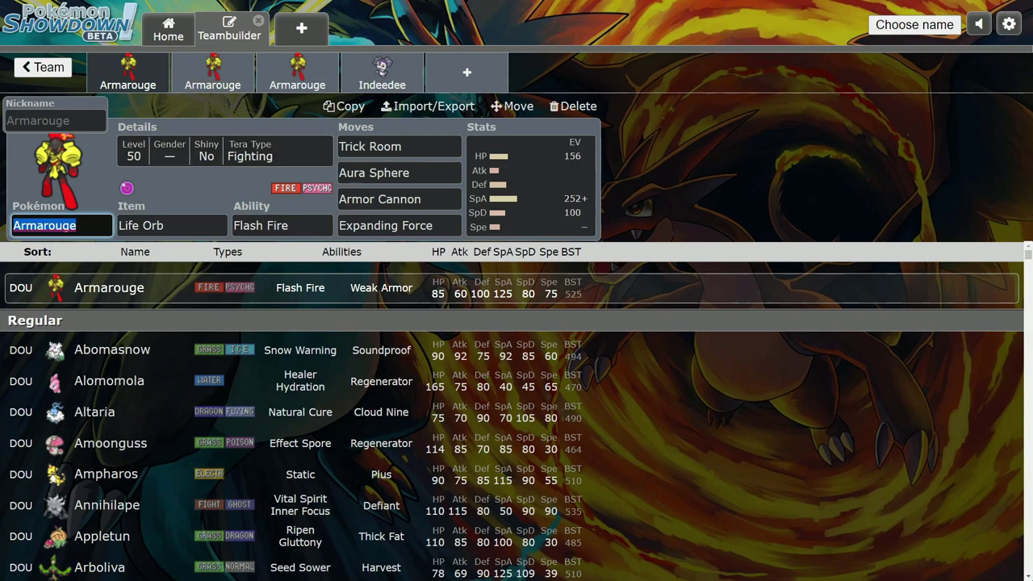
right_click(227, 189)
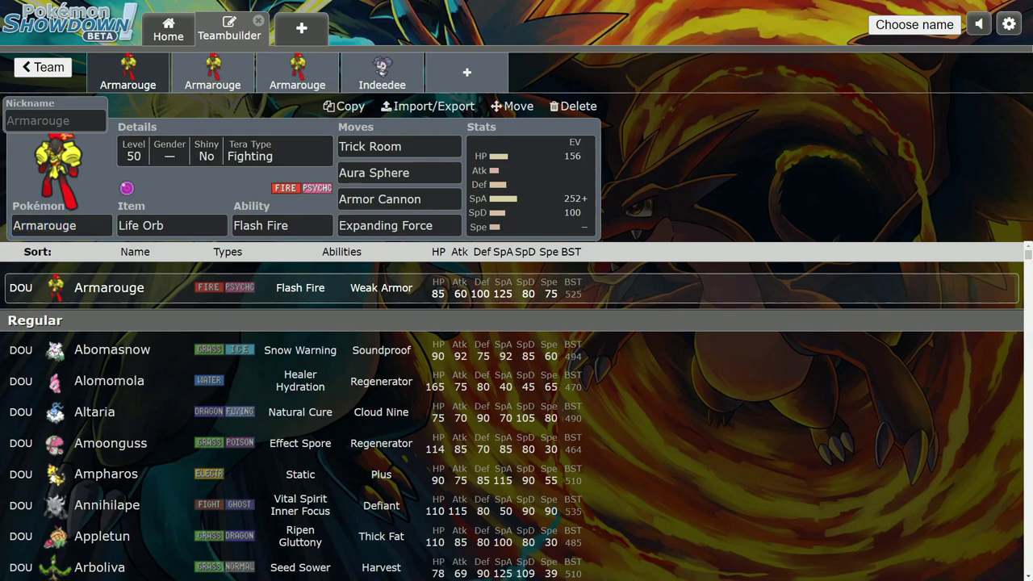
click(224, 187)
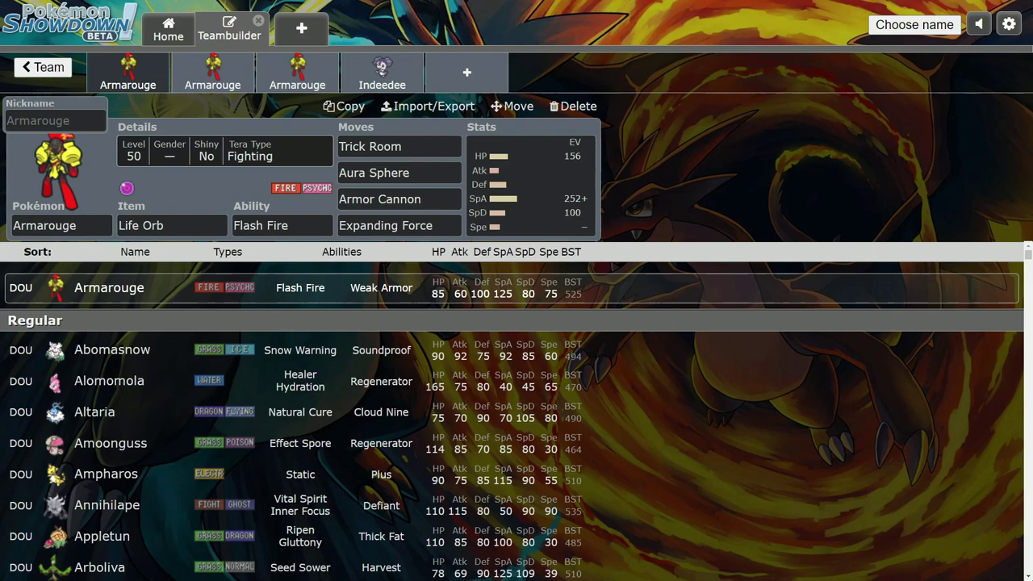
click(225, 152)
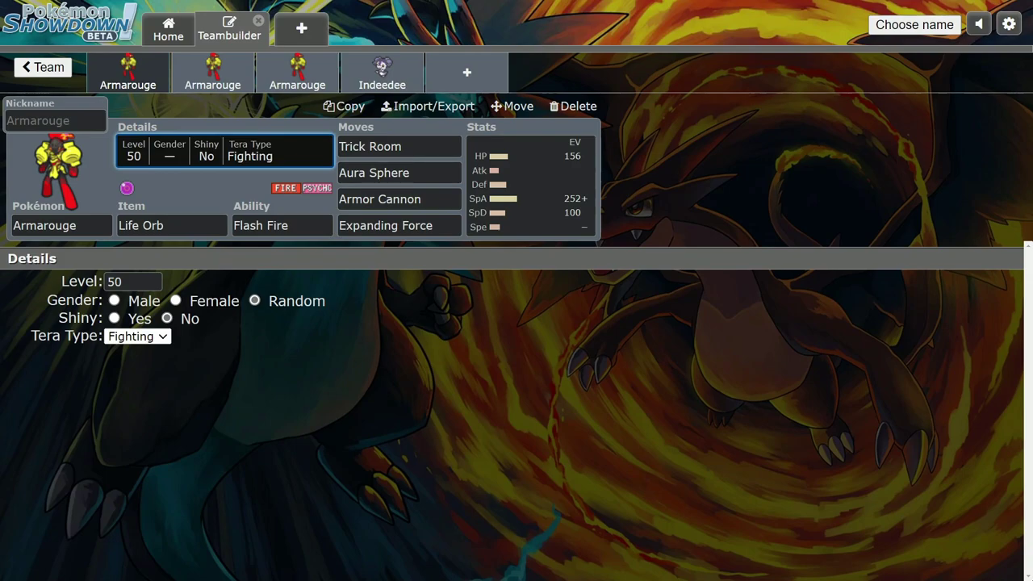
right_click(225, 190)
click(224, 188)
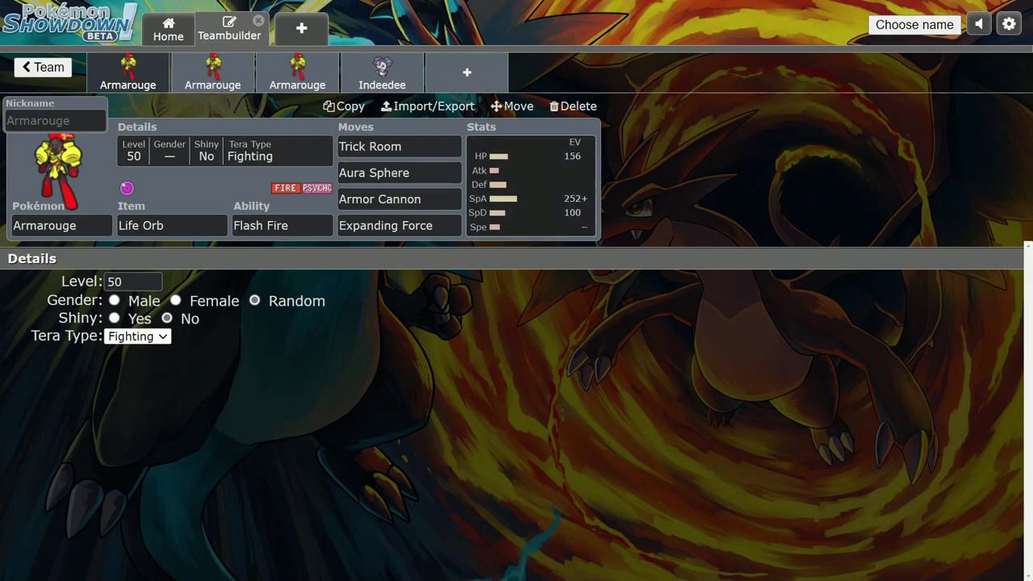
right_click(192, 185)
click(188, 187)
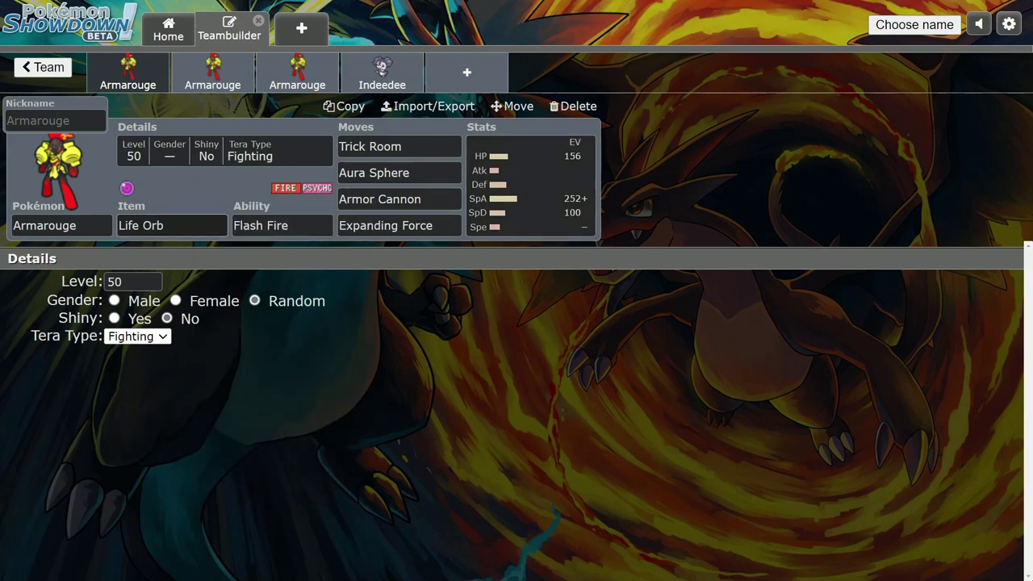
- Set the first Armarouge's held item to Clear Amulet
click(177, 225)
text(cove)
key(BackSpace)
key(BackSpace)
key(BackSpace)
key(BackSpace)
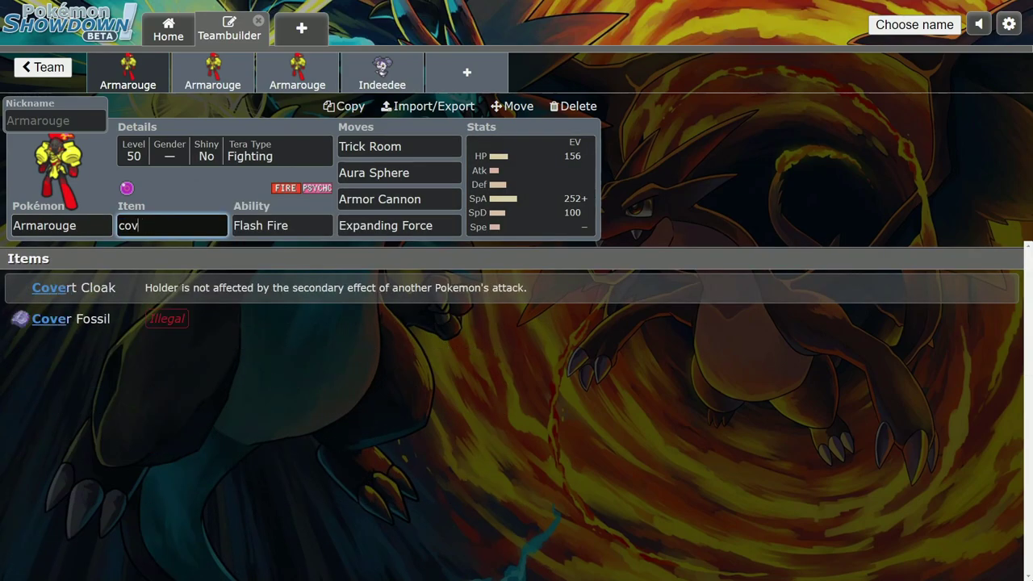
text(clea)
key(Return)
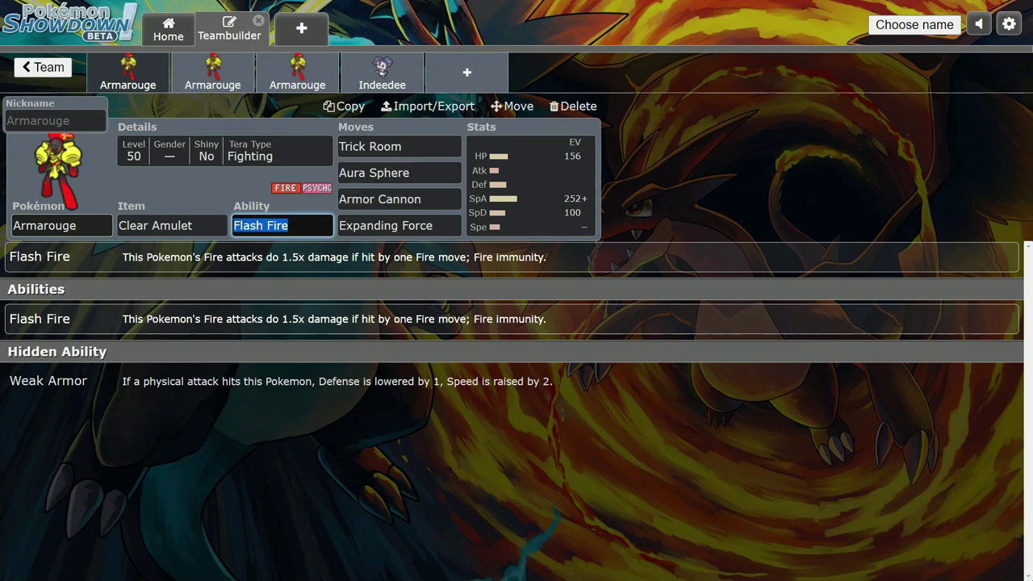
- Open the first Armarouge's stats to examine its EV spread, IVs and nature
right_click(218, 186)
click(431, 198)
click(517, 189)
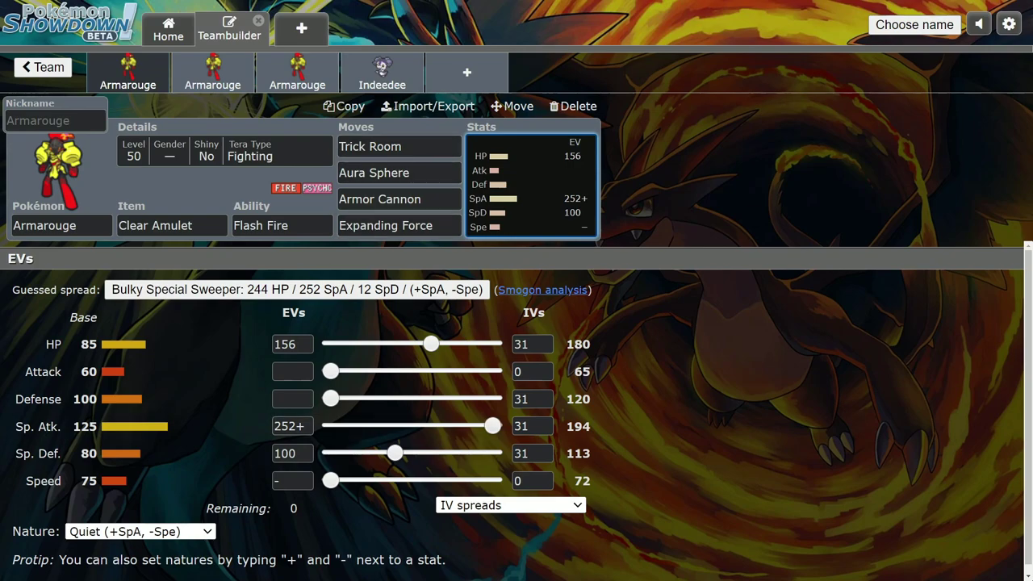
- Change the first Armarouge's held item to Life Orb
click(193, 225)
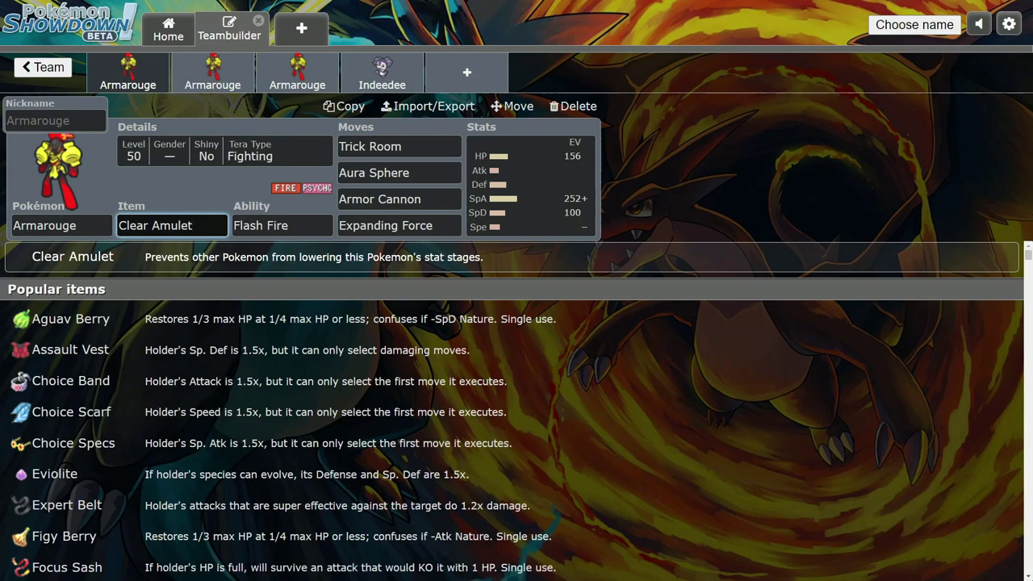
drag(193, 226, 126, 226)
text(life)
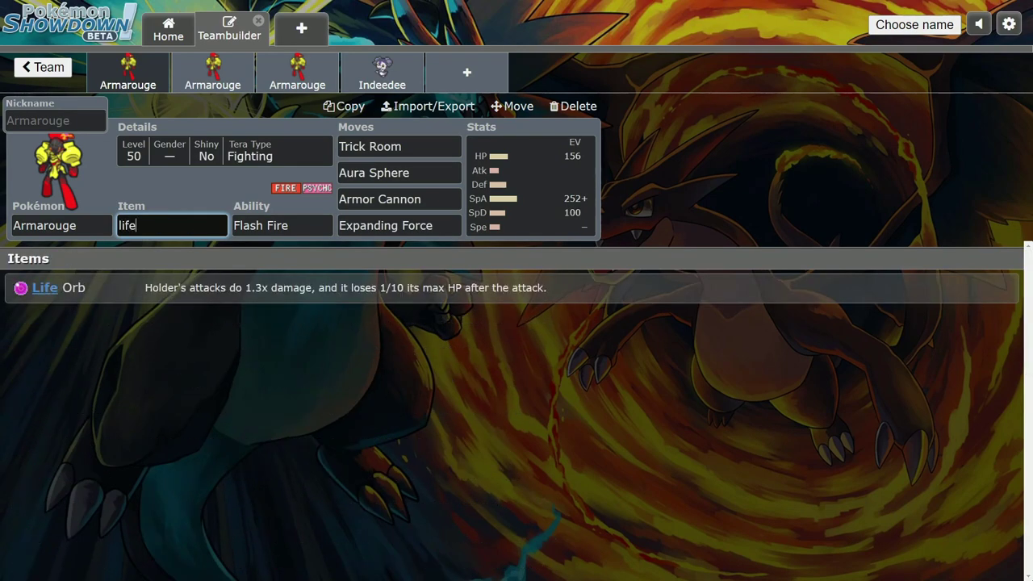
key(Return)
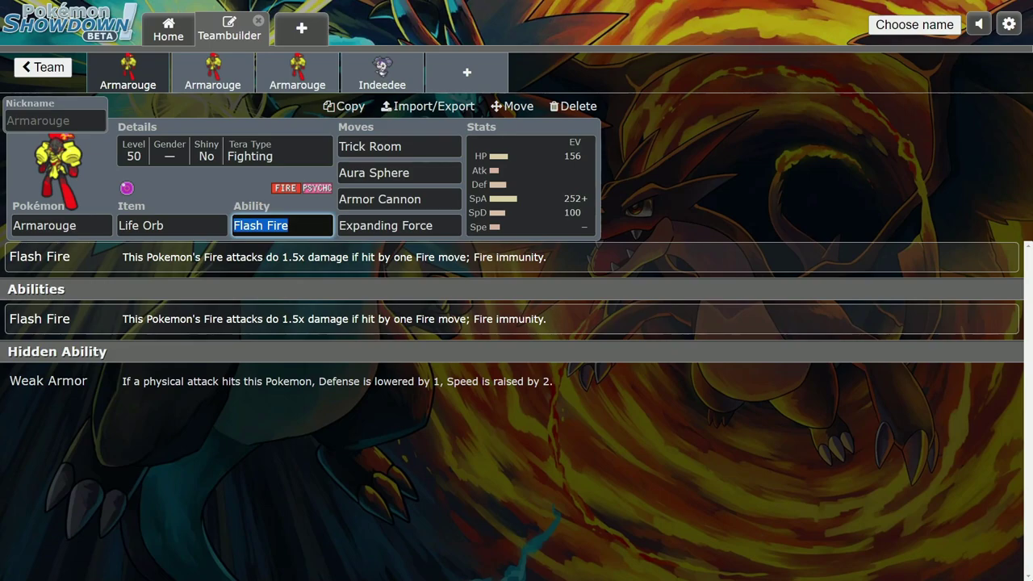
- Examine the first Armarouge's Expanding Force move and compare it with Indeedee-F's ability
click(440, 226)
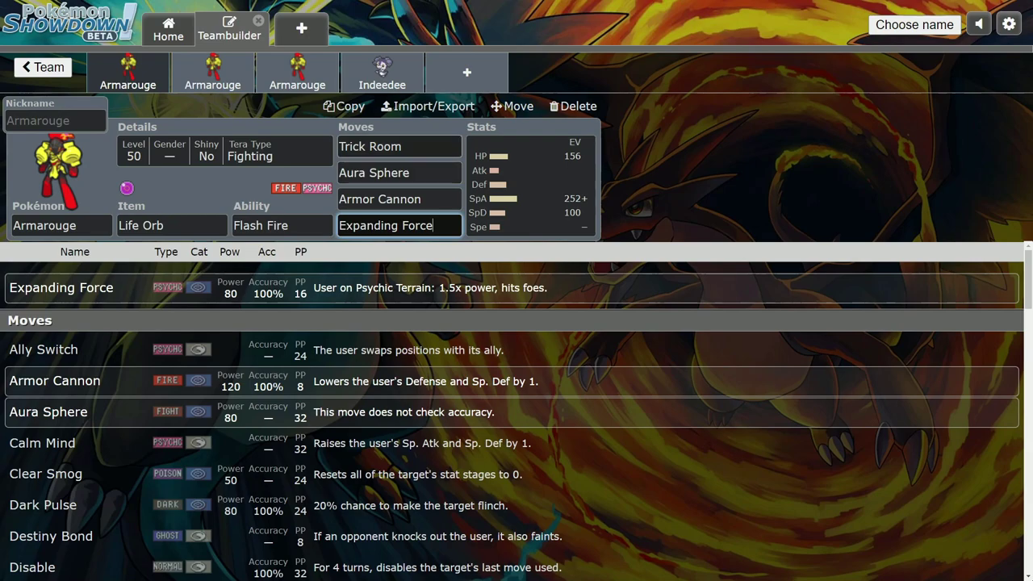
click(382, 74)
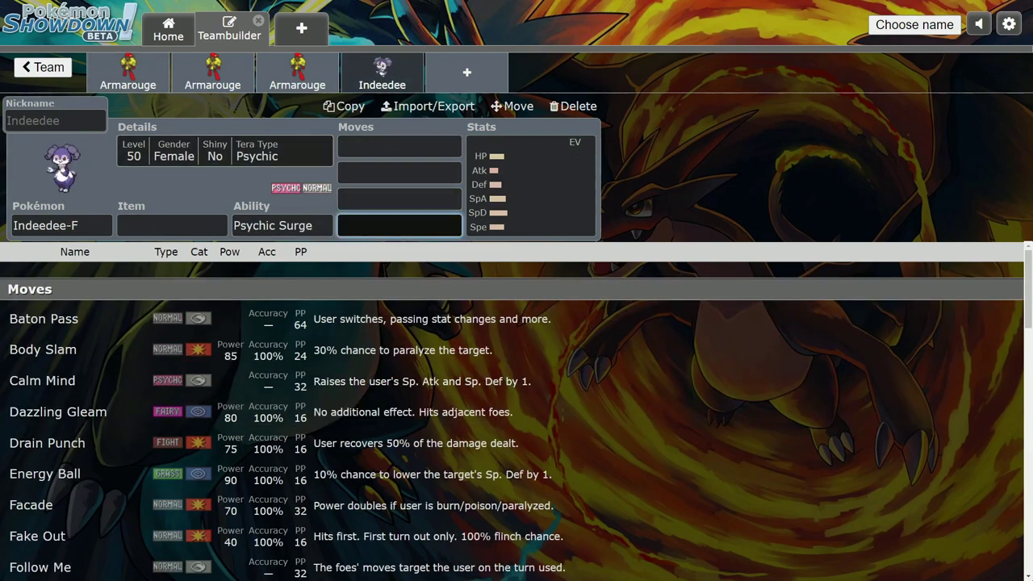
click(128, 73)
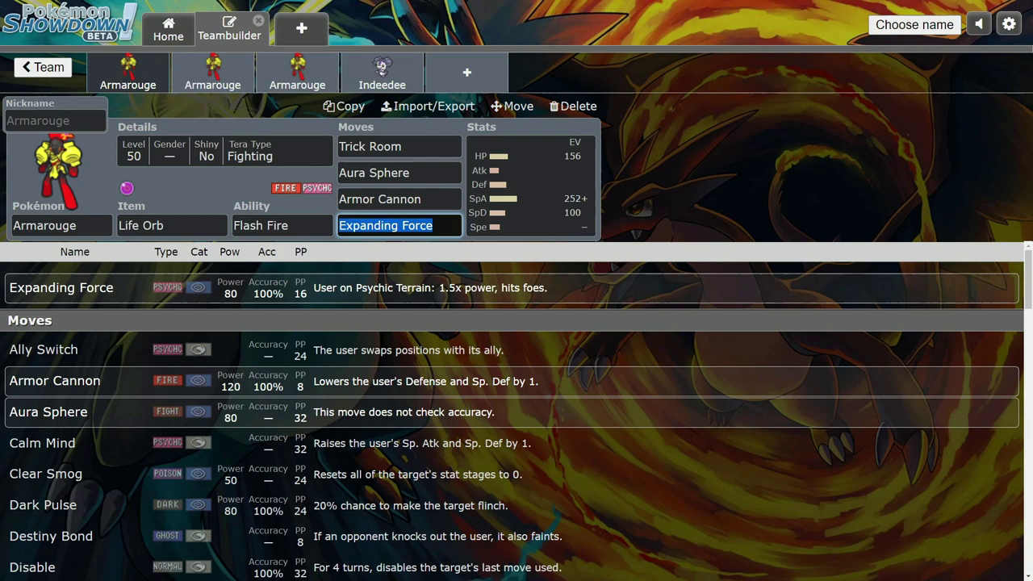
click(440, 226)
key(shift+Home)
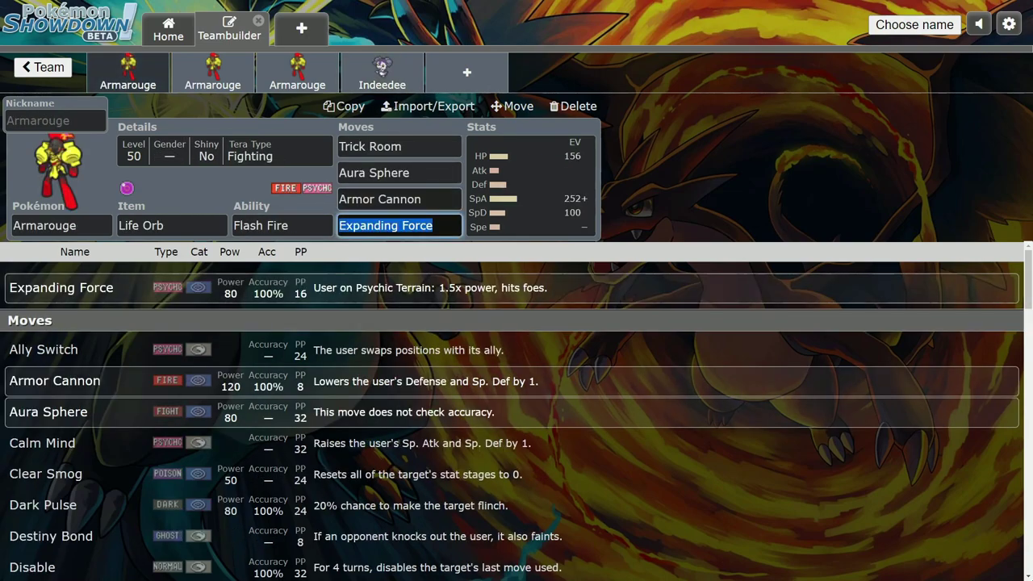
key(End)
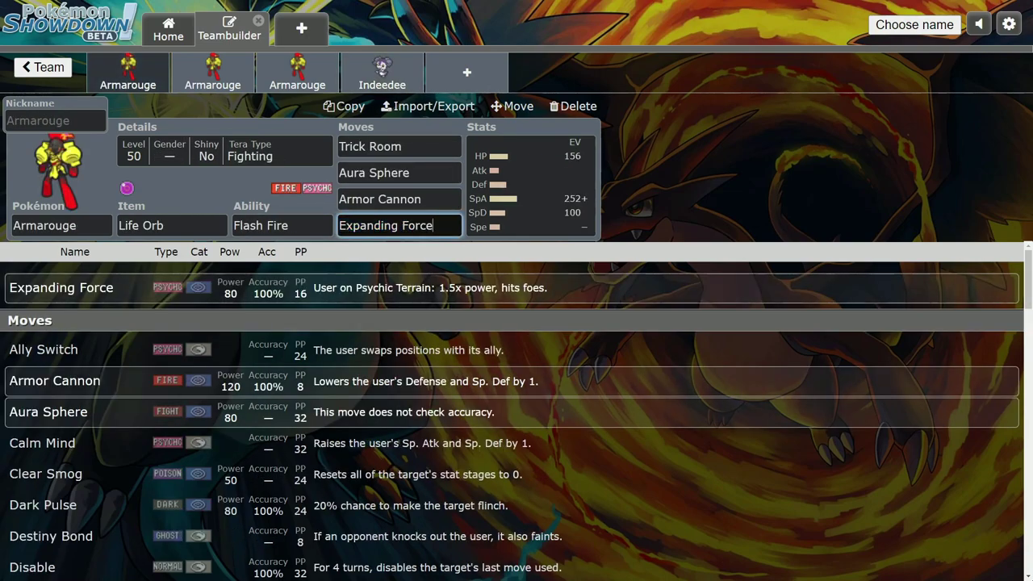
- Examine the first Armarouge's item, its Flash Fire ability and its Aura Sphere, Armor Cannon and Expanding Force moves
click(186, 226)
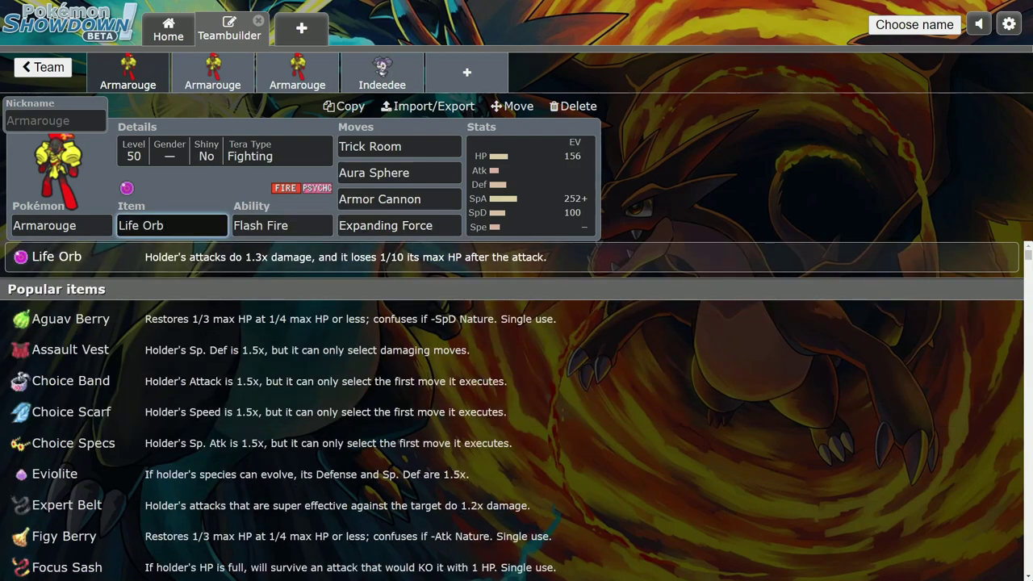
click(391, 226)
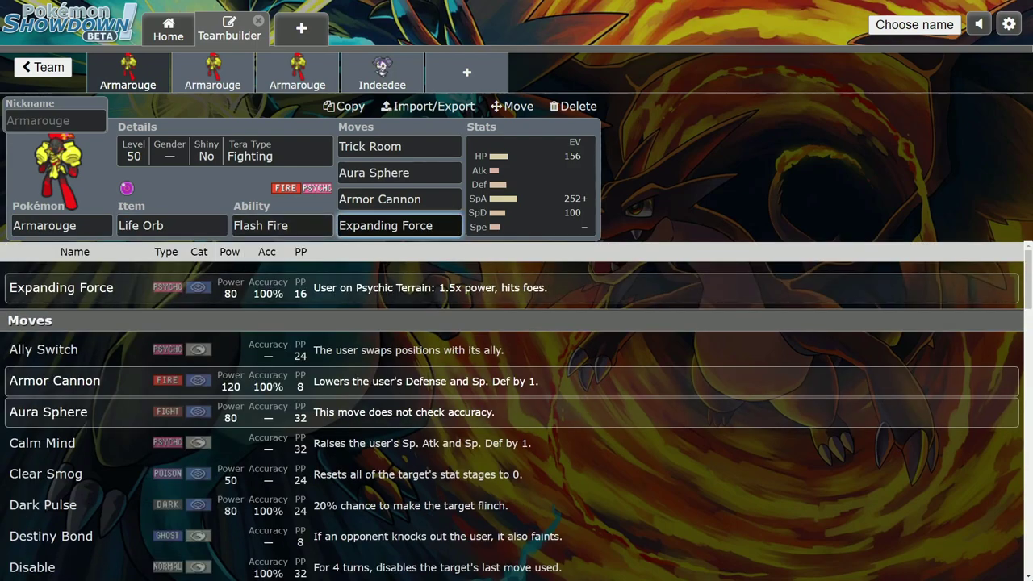
click(271, 225)
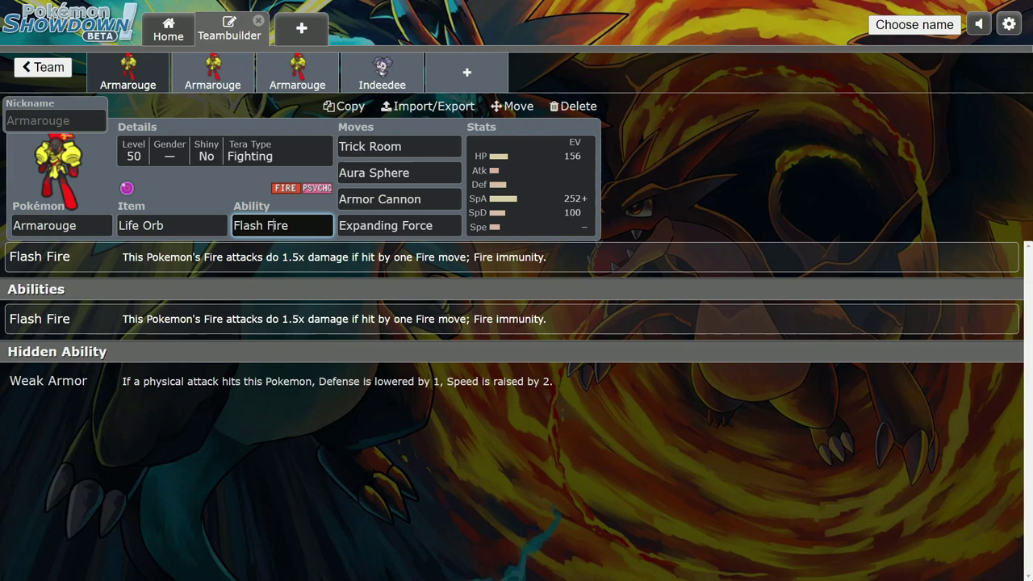
click(388, 173)
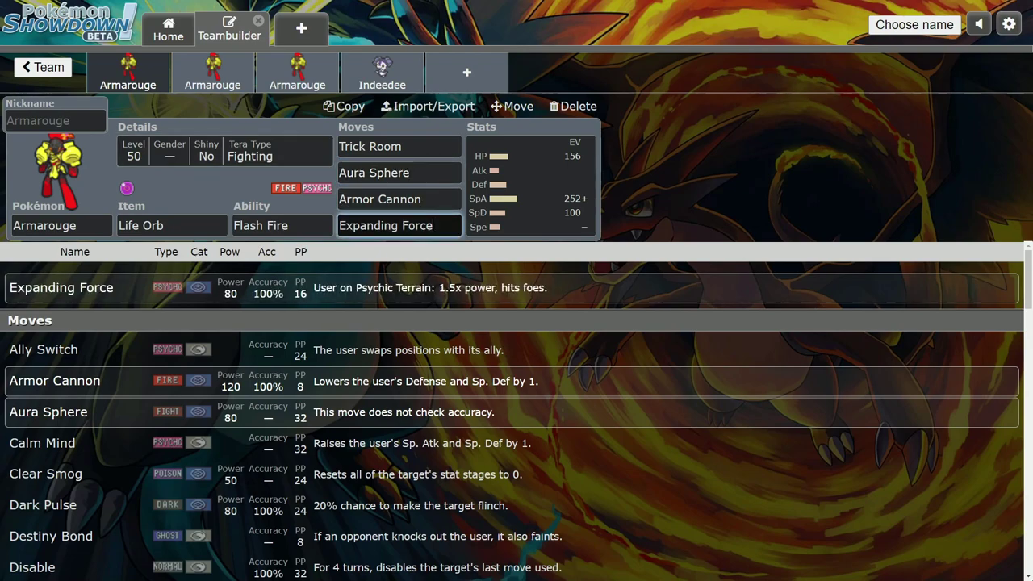
click(438, 199)
click(438, 172)
click(438, 199)
click(439, 226)
click(438, 172)
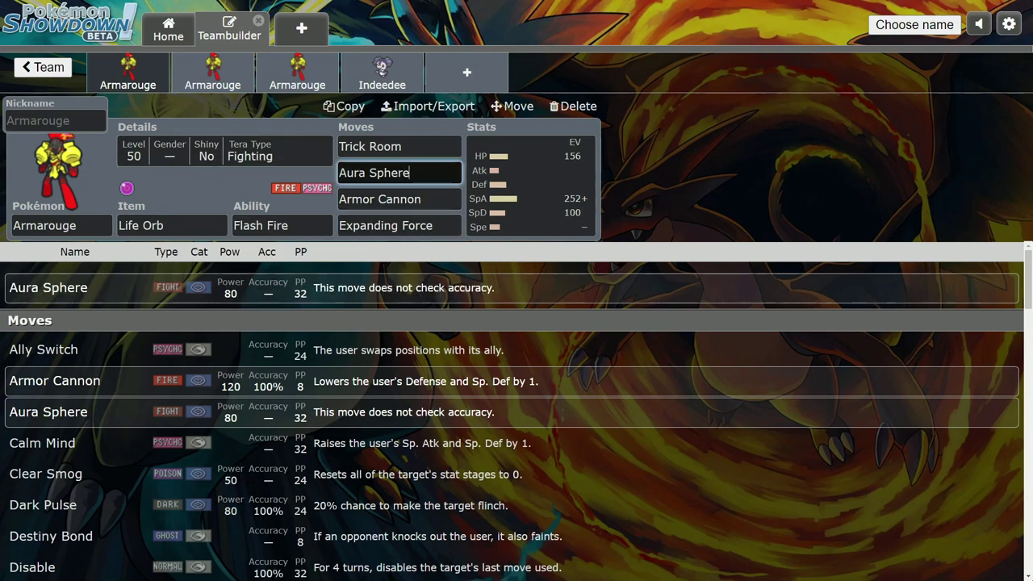
click(438, 200)
click(439, 226)
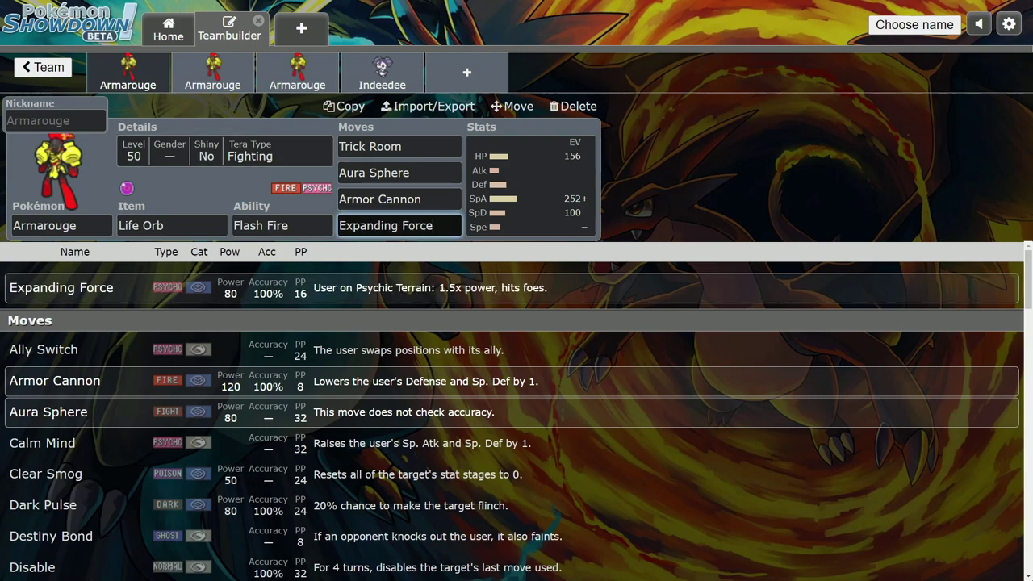
- Give the first Armarouge a Clear Amulet as its held item
click(172, 226)
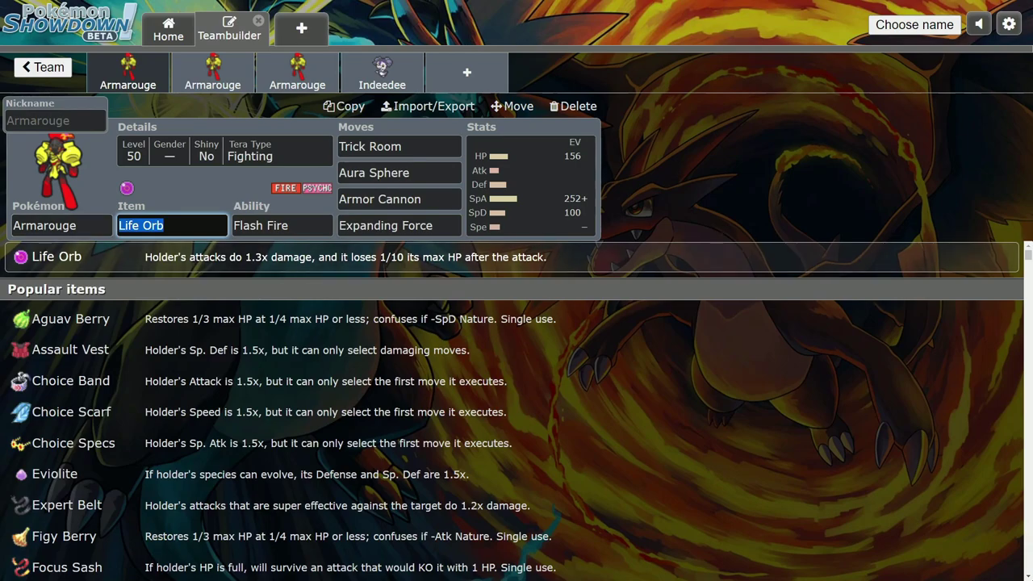
text(cla)
key(BackSpace)
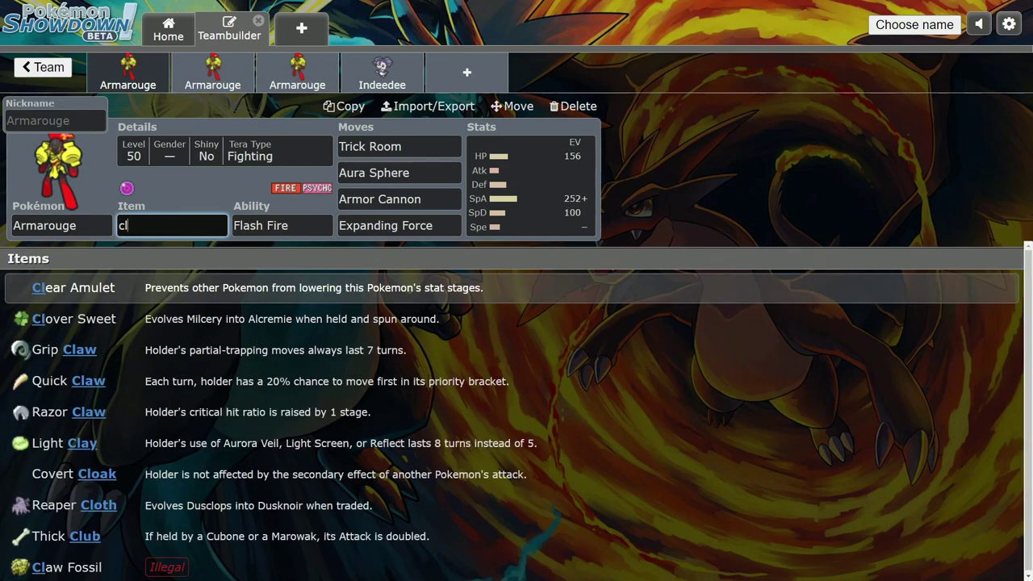
key(Return)
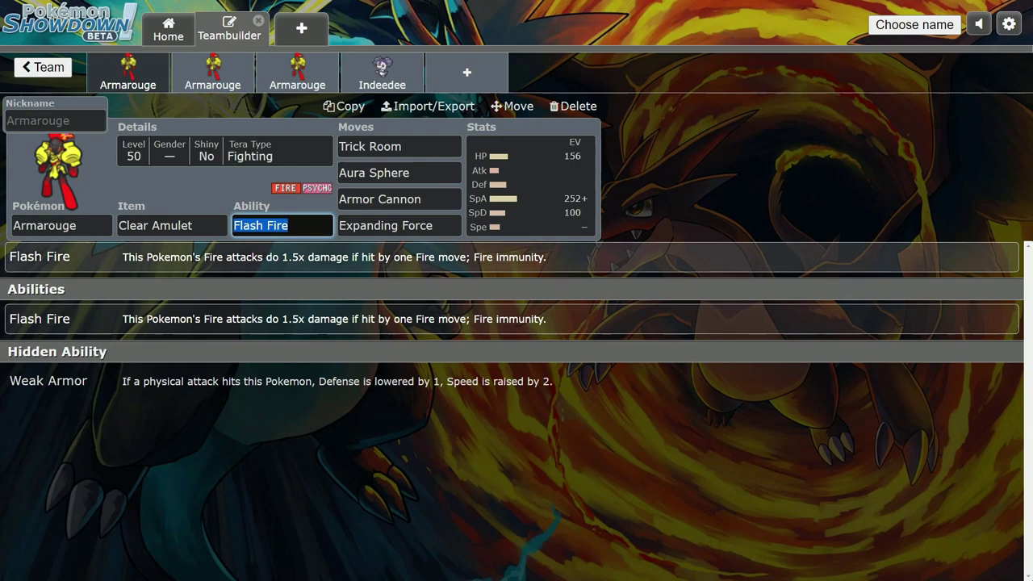
click(194, 226)
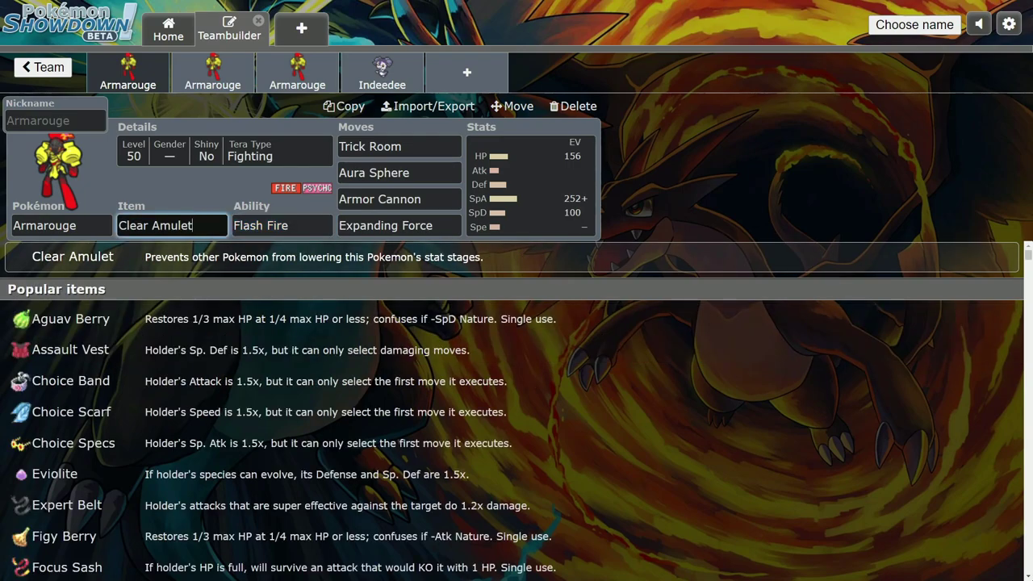
key(shift+Left)
key(shift+Left)
key(shift+Left)
key(shift+Left)
key(shift+Left)
key(shift+Left)
key(shift+Left)
key(shift+Left)
key(shift+Left)
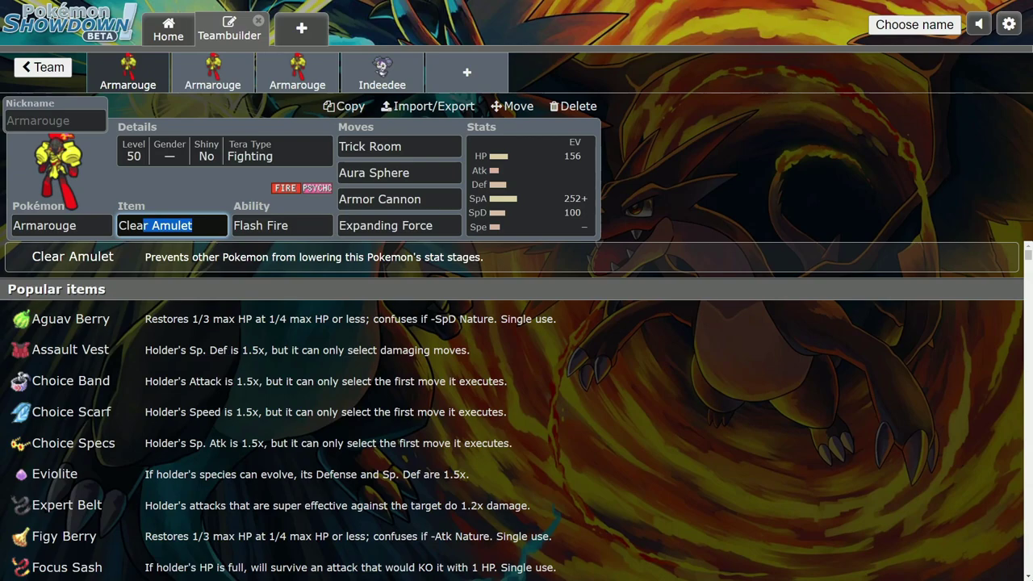
right_click(179, 190)
click(242, 153)
click(205, 226)
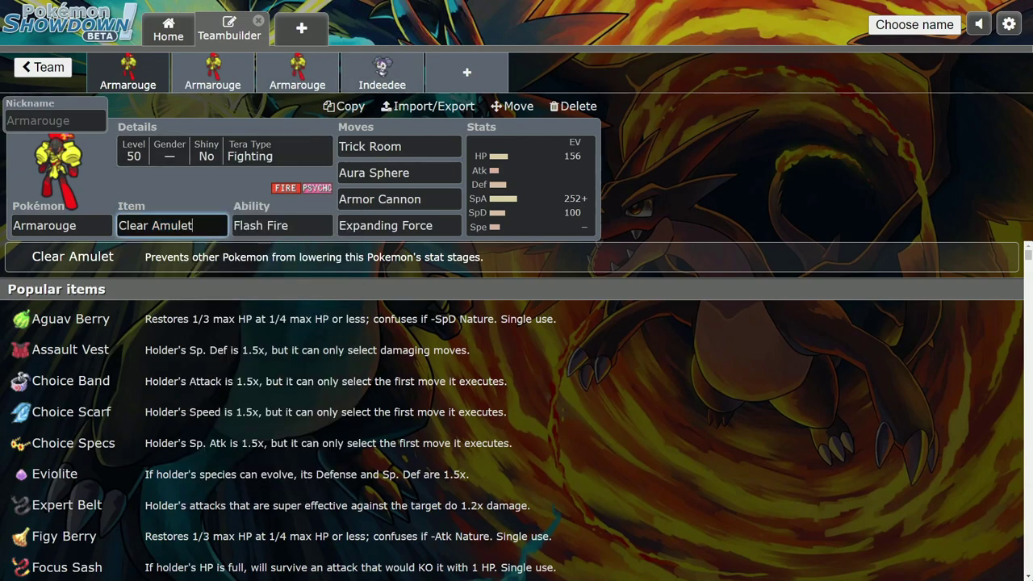
right_click(229, 185)
click(219, 174)
- Open the second Armarouge's set and examine its level, gender, shiny and Tera type details
click(213, 74)
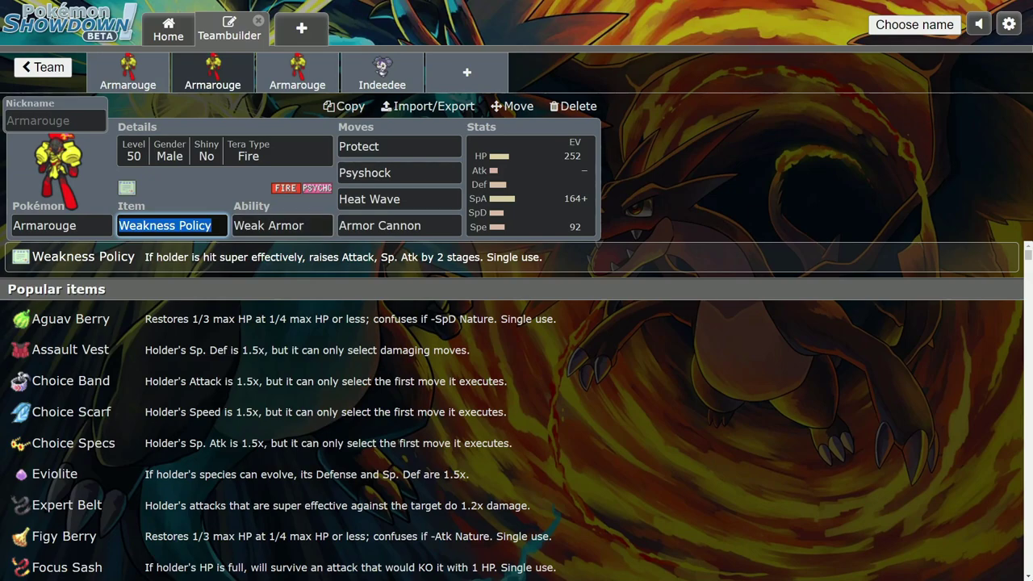
right_click(234, 184)
click(224, 179)
click(234, 155)
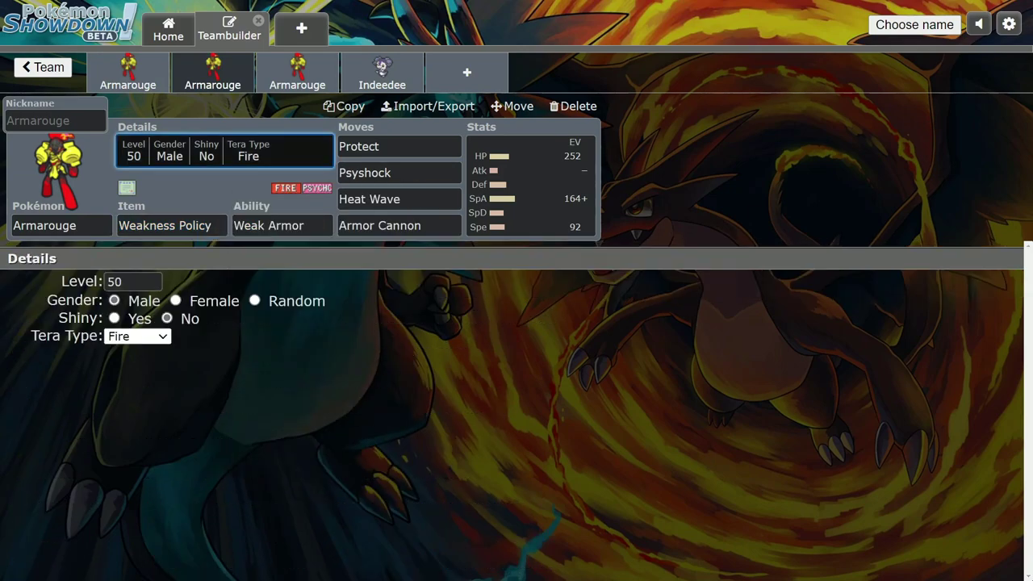
right_click(239, 186)
click(229, 184)
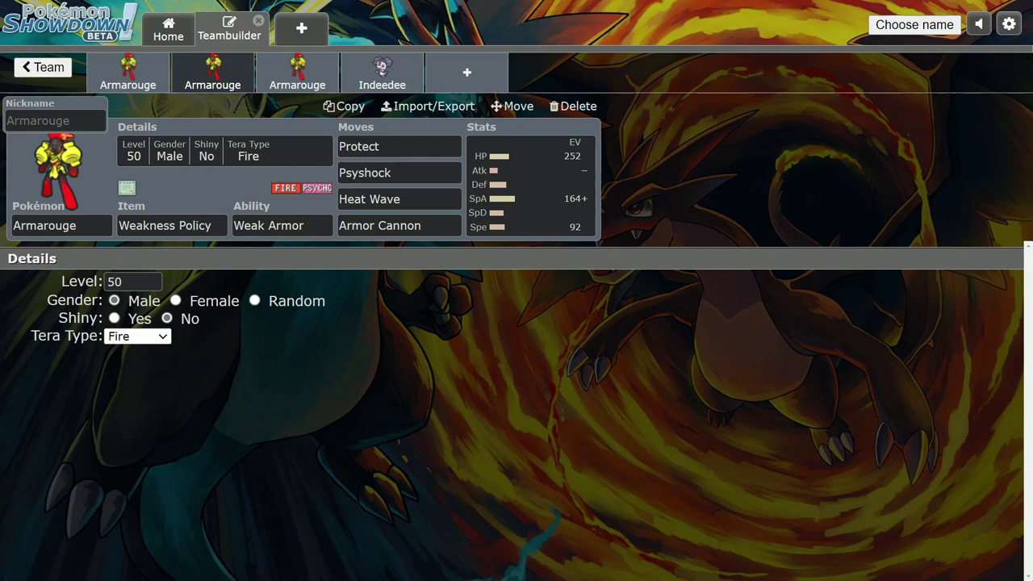
right_click(240, 194)
click(231, 190)
- Examine the second Armarouge's ability, held item and EV spread
click(302, 226)
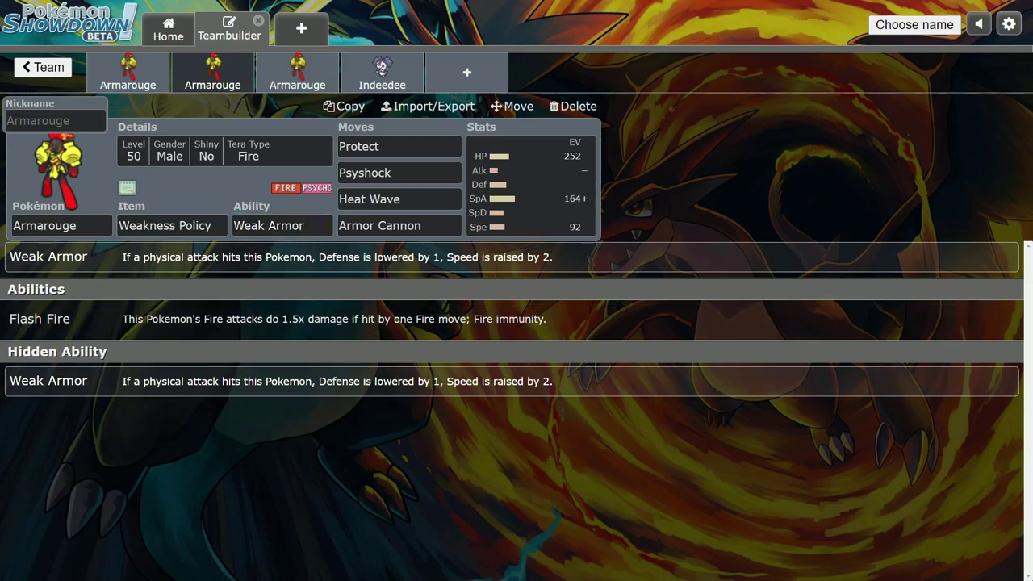
click(207, 226)
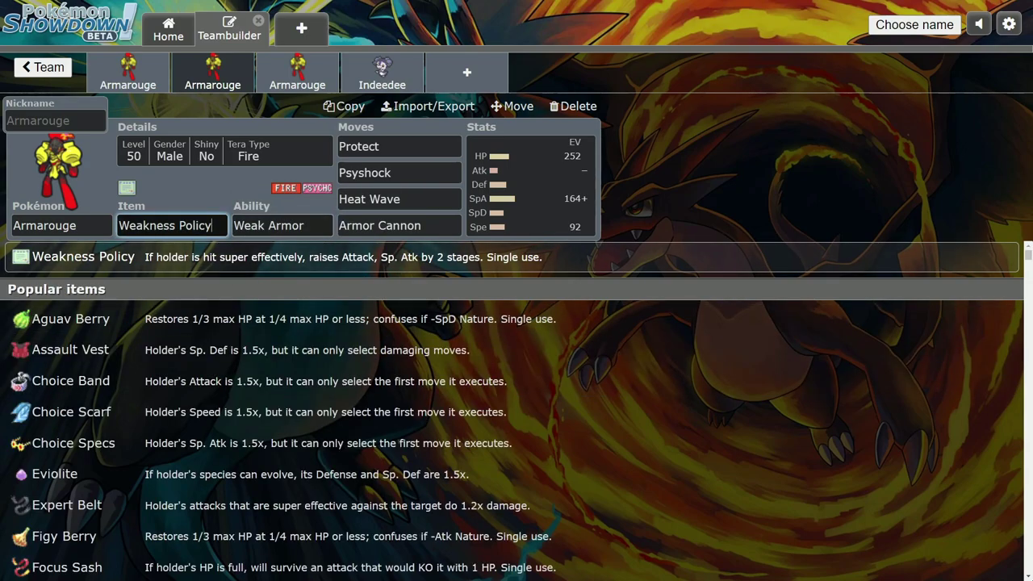
right_click(229, 199)
click(436, 198)
click(528, 190)
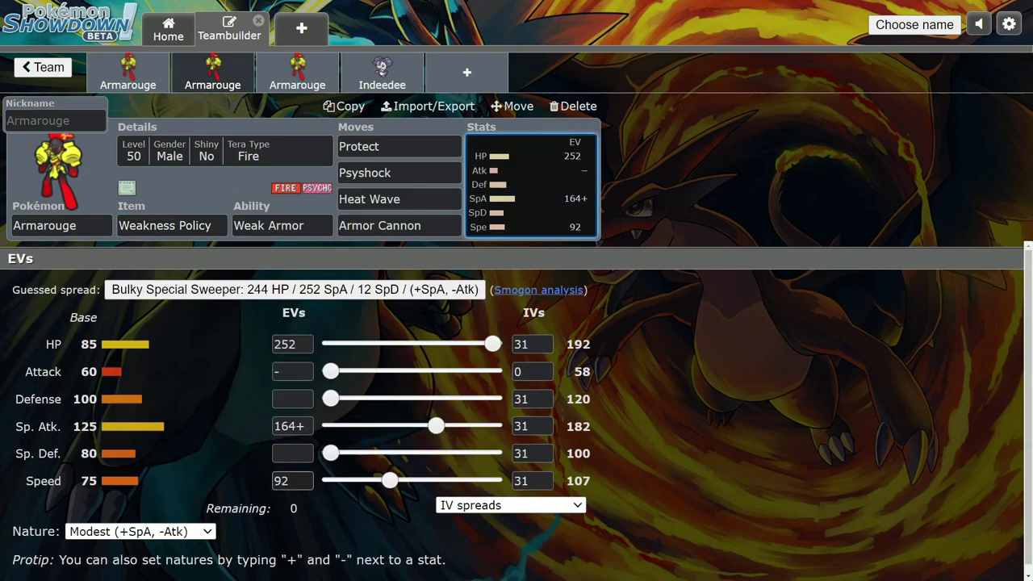
- Examine the second Armarouge's Speed EVs, its Weak Armor ability and its Weakness Policy item
double_click(283, 481)
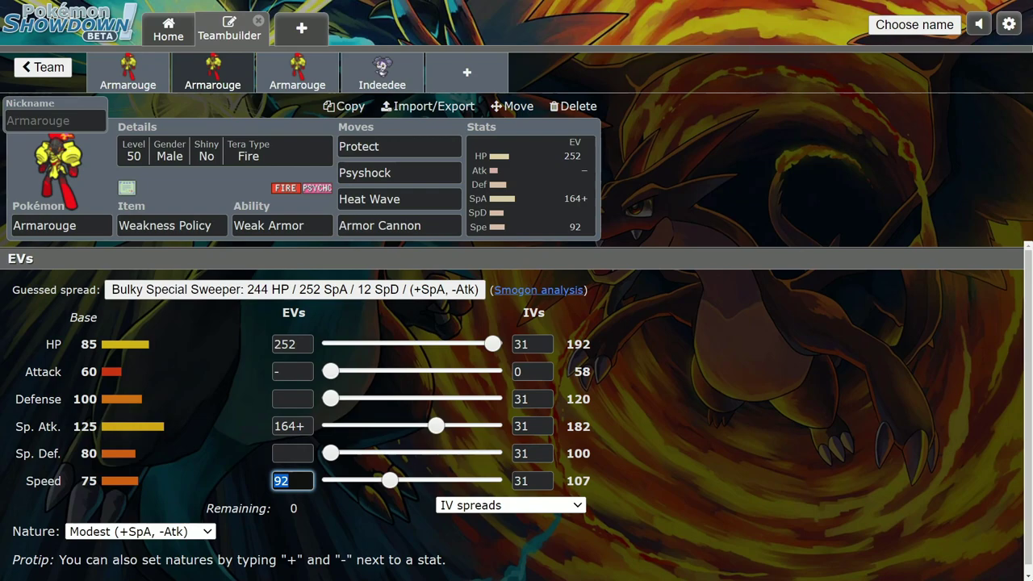
click(218, 451)
click(283, 226)
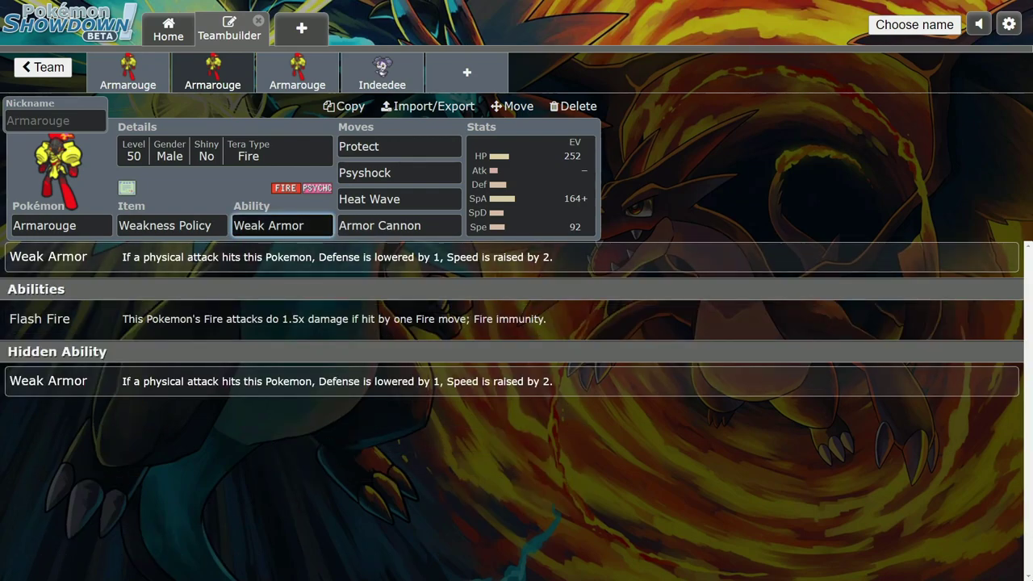
click(531, 187)
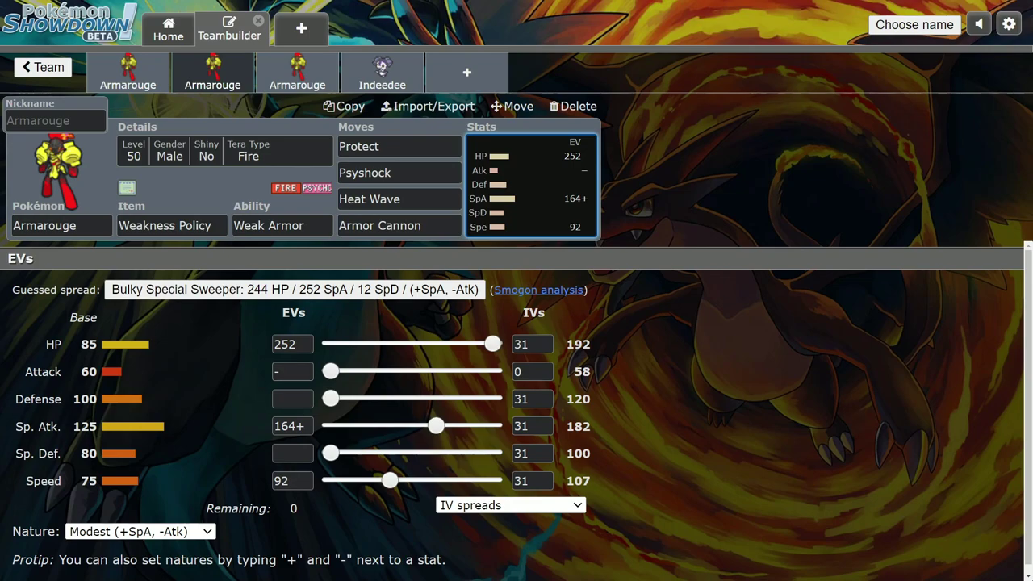
click(211, 226)
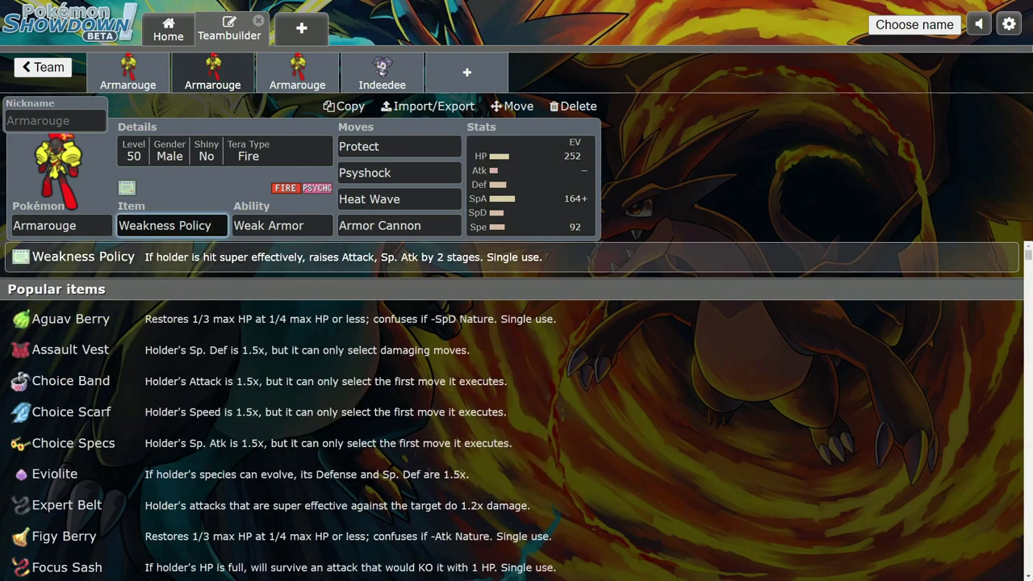
right_click(224, 185)
click(219, 180)
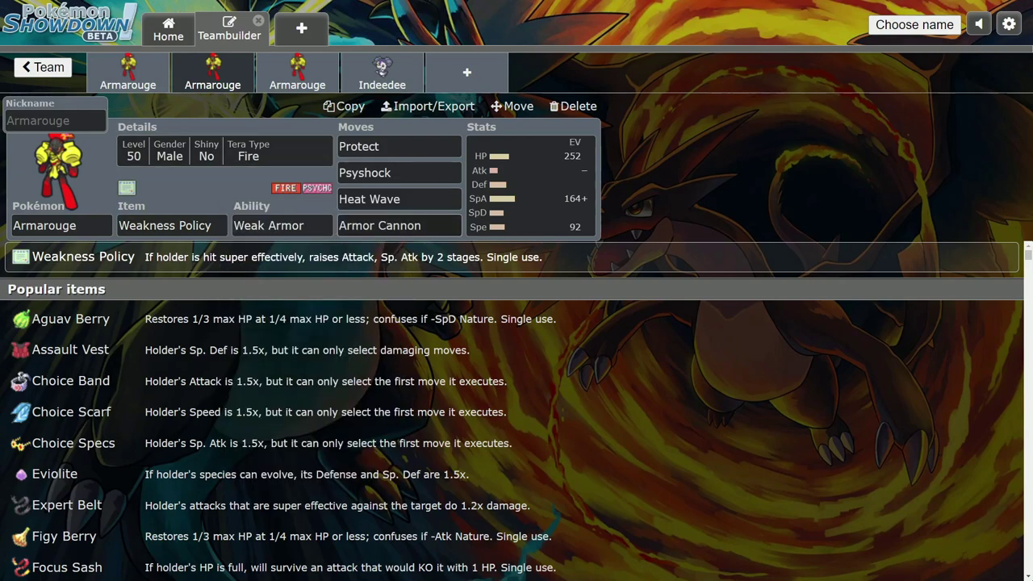
click(466, 72)
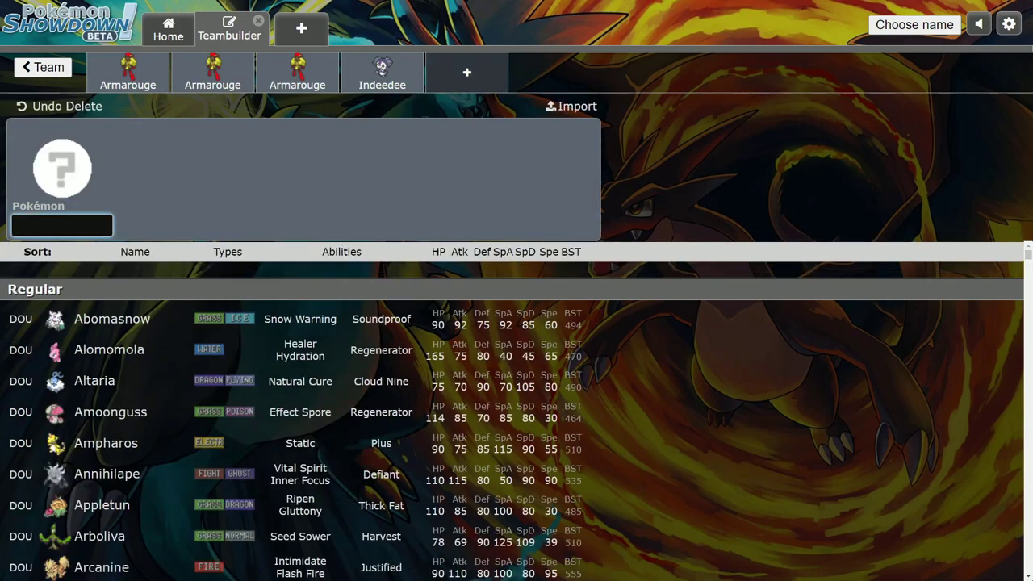
text(goldu)
key(Return)
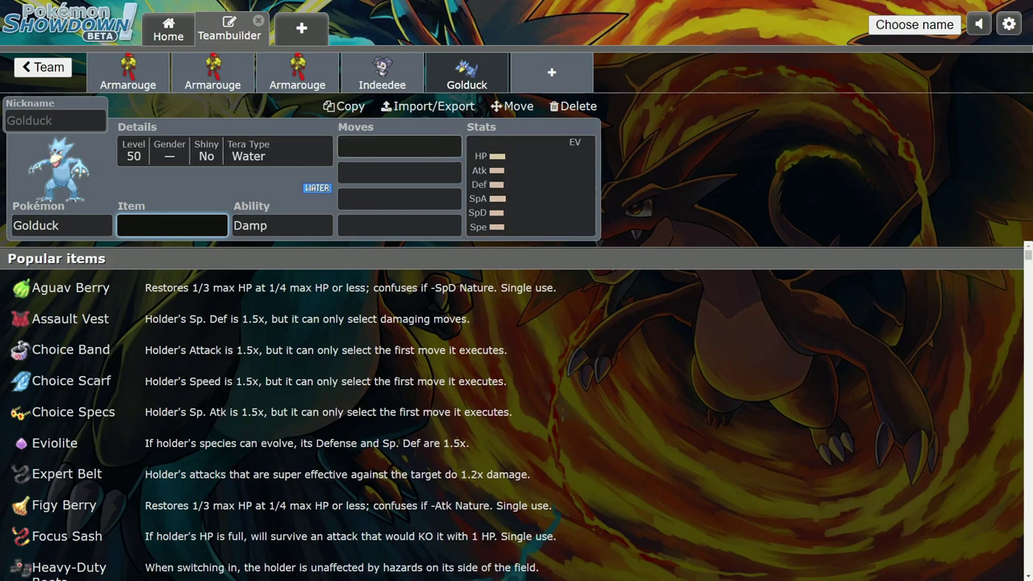
click(399, 146)
text(aq)
click(355, 288)
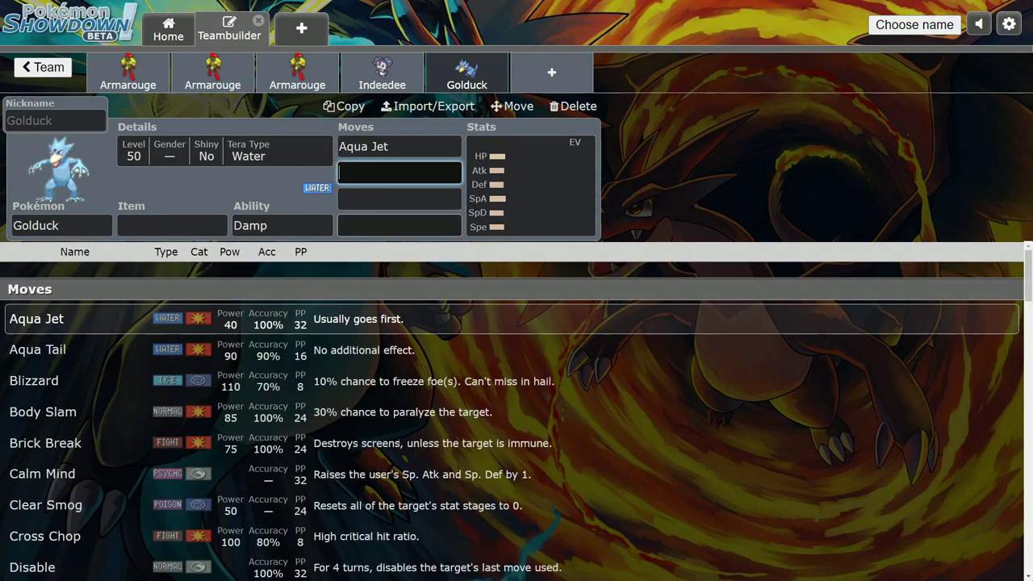
click(521, 194)
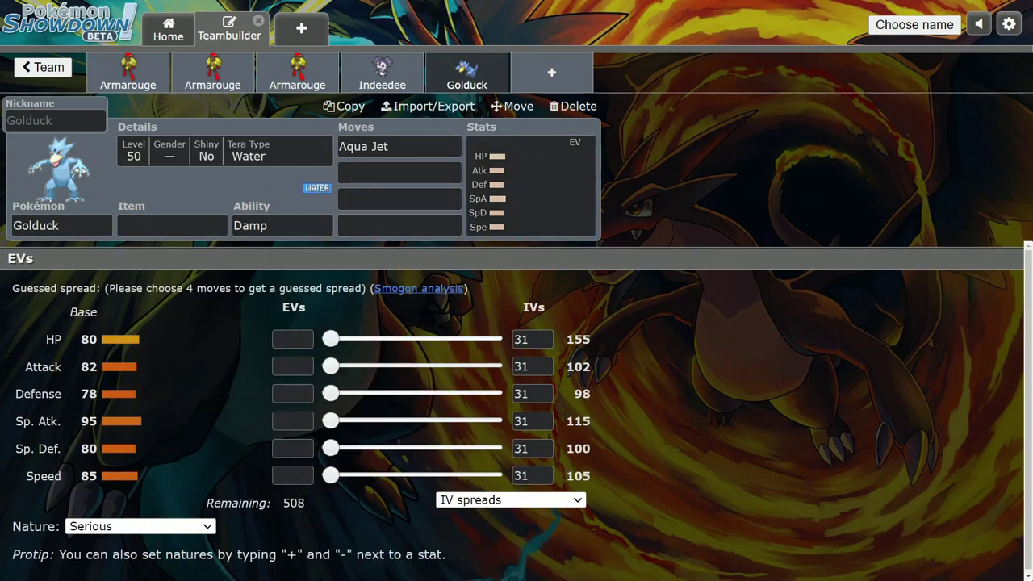
click(574, 106)
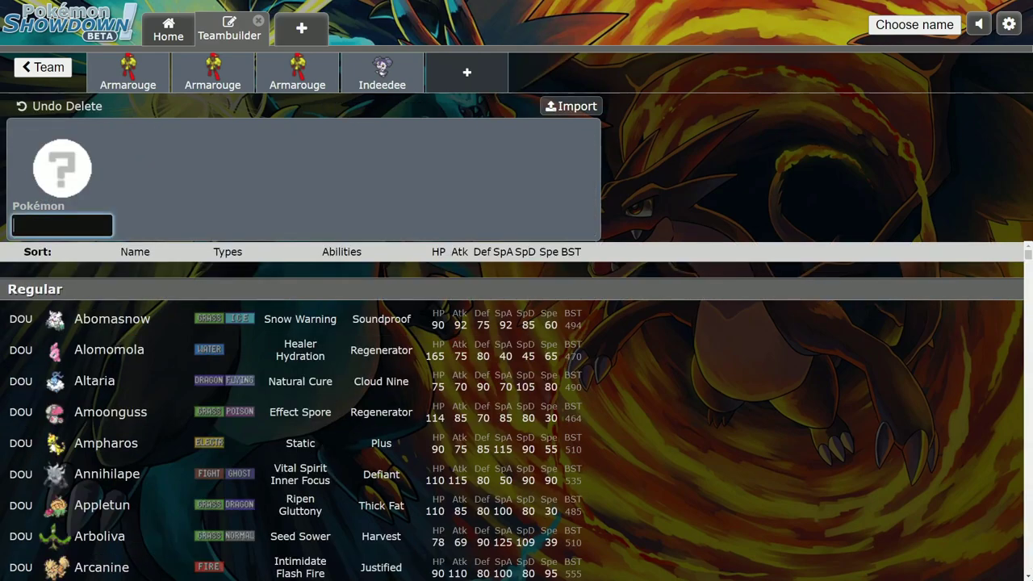
- Add Palafin to the team and give it a Choice Scarf as its held item
text(pal)
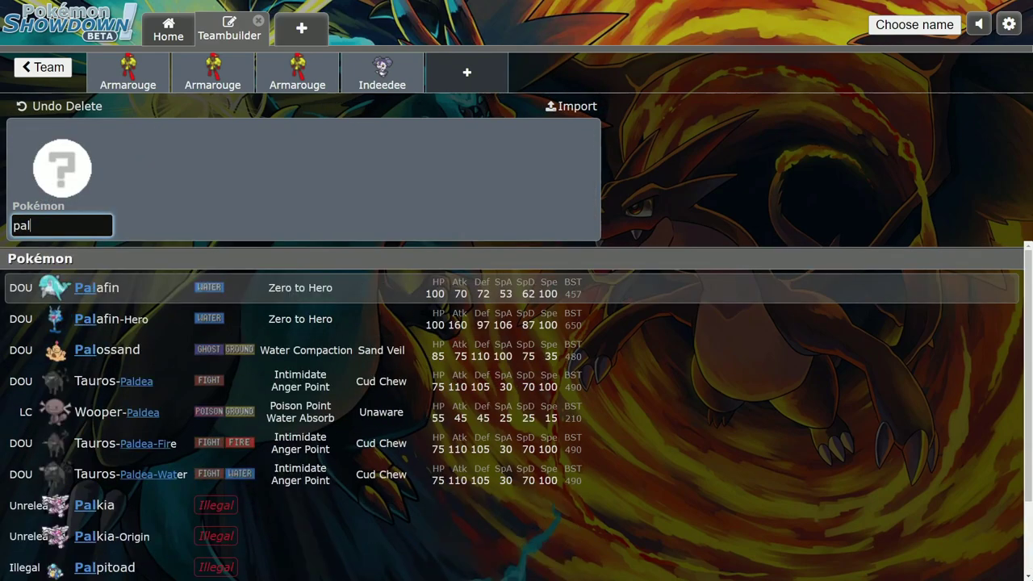
key(Return)
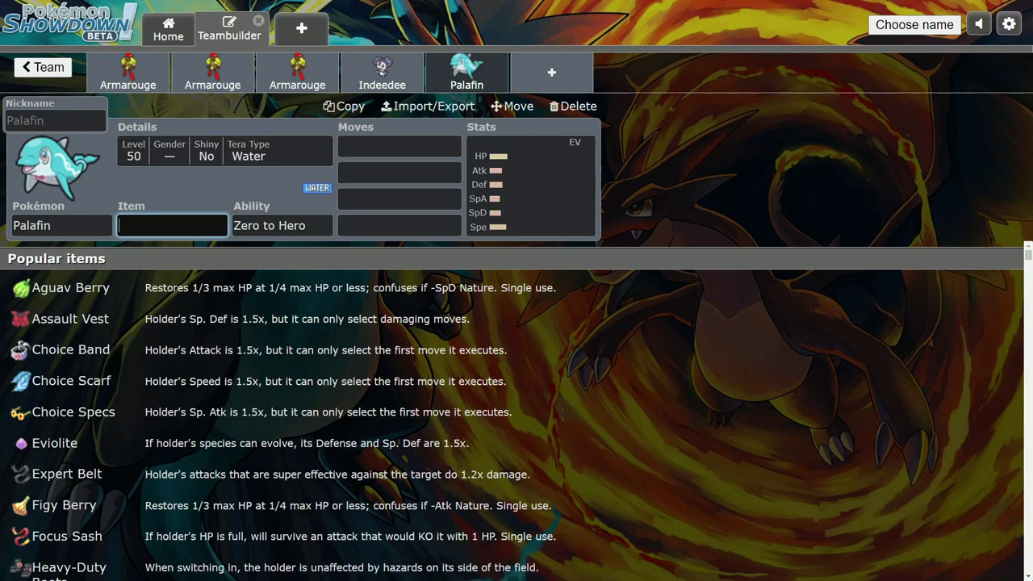
text(choi)
key(Down)
key(Return)
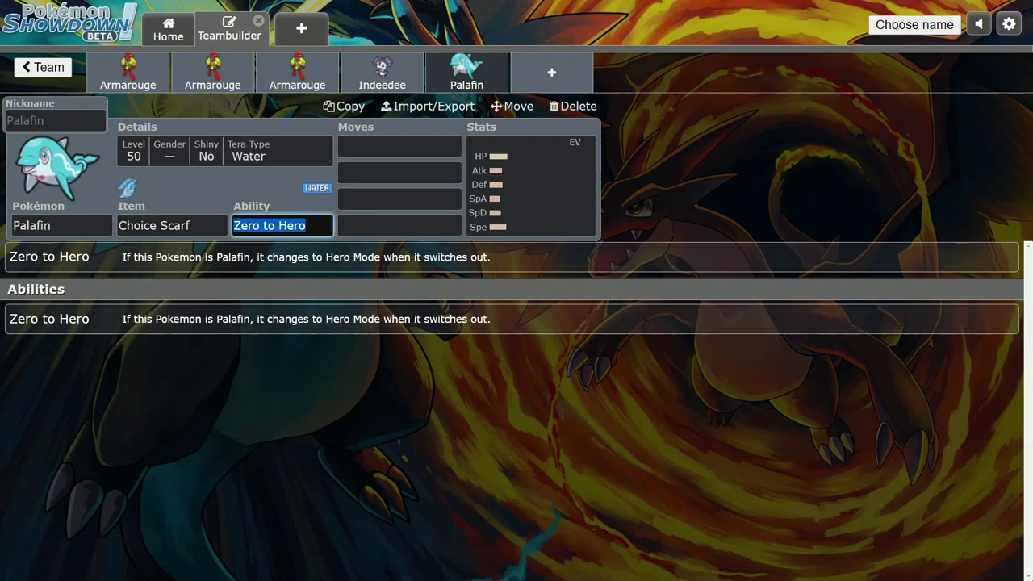
- Keep Palafin's Zero to Hero ability and give it Flip Turn as its first move
key(Return)
text(fli)
key(Down)
key(Return)
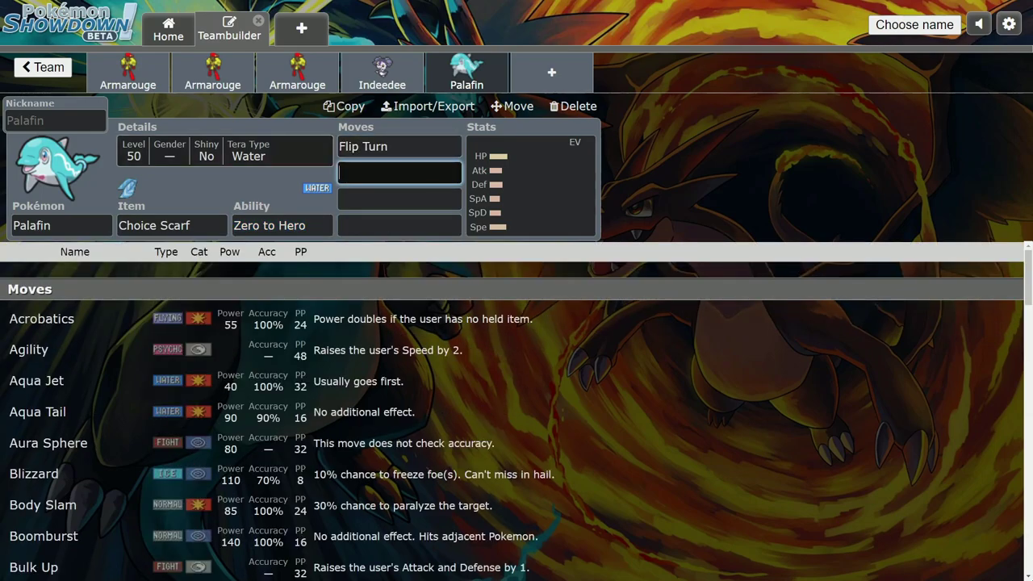
- Examine Palafin's base stats and the description of its Flip Turn move
key(Tab)
key(Tab)
key(Tab)
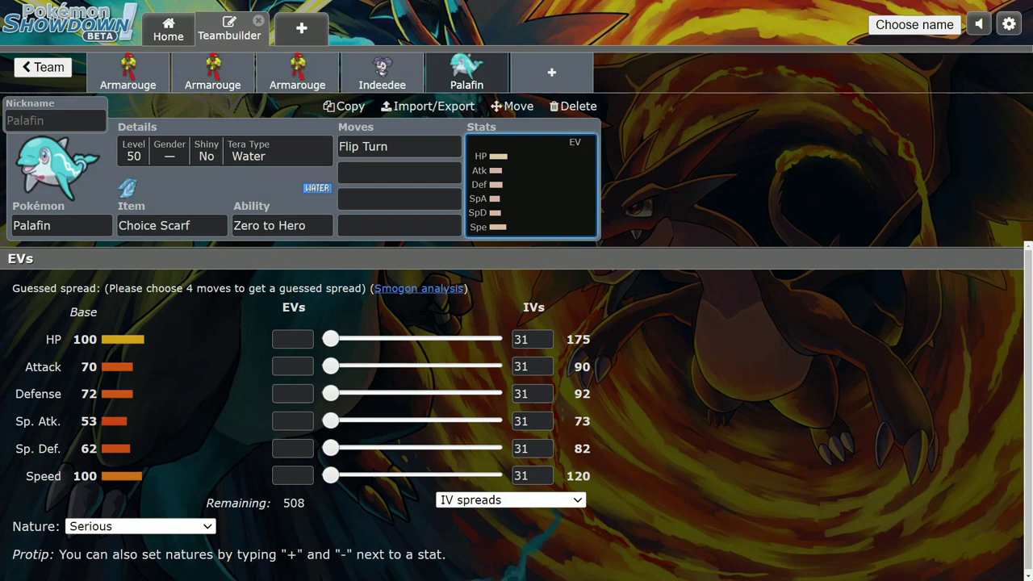
key(shift+Tab)
key(shift+Tab)
key(shift+Tab)
key(shift+Tab)
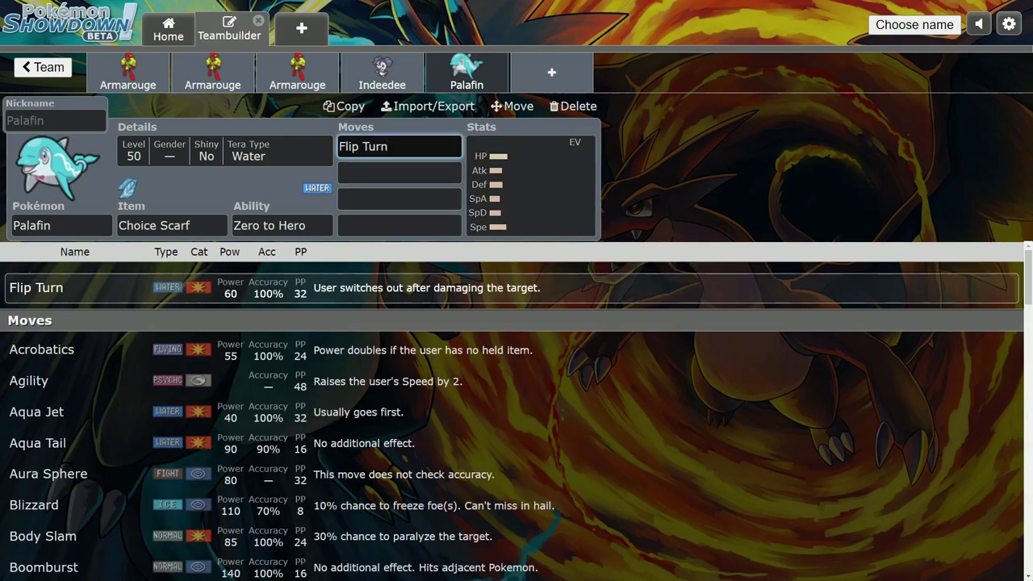
- Compare the second Armarouge's Weak Armor ability and overall set with Palafin's Zero to Hero ability
click(213, 73)
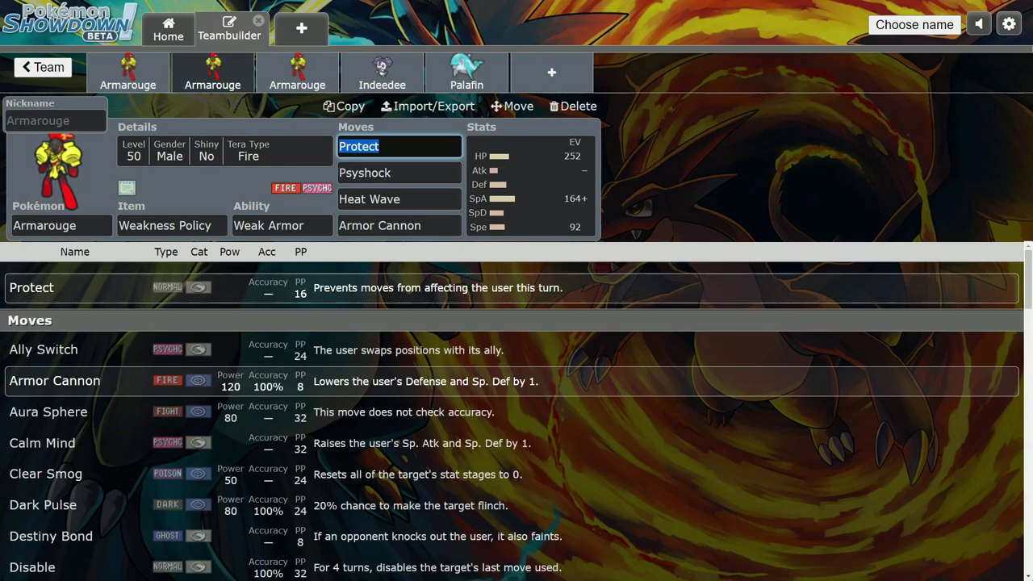
click(292, 226)
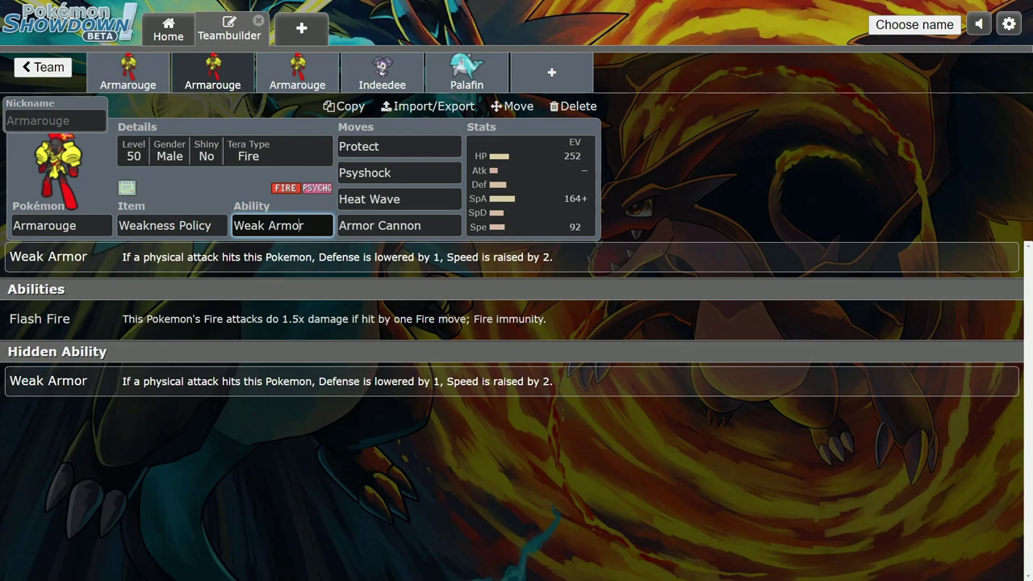
click(467, 73)
click(467, 73)
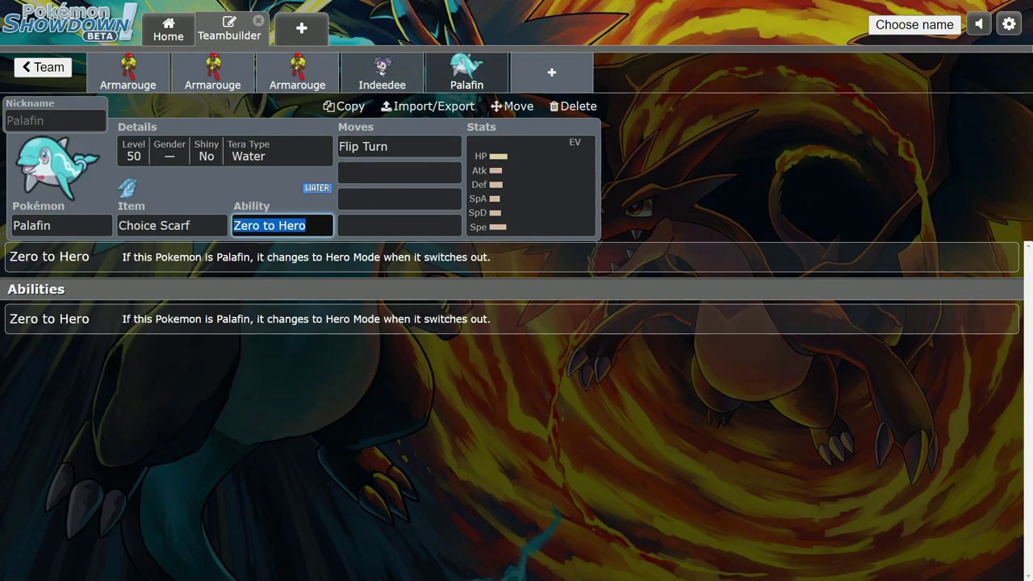
click(270, 190)
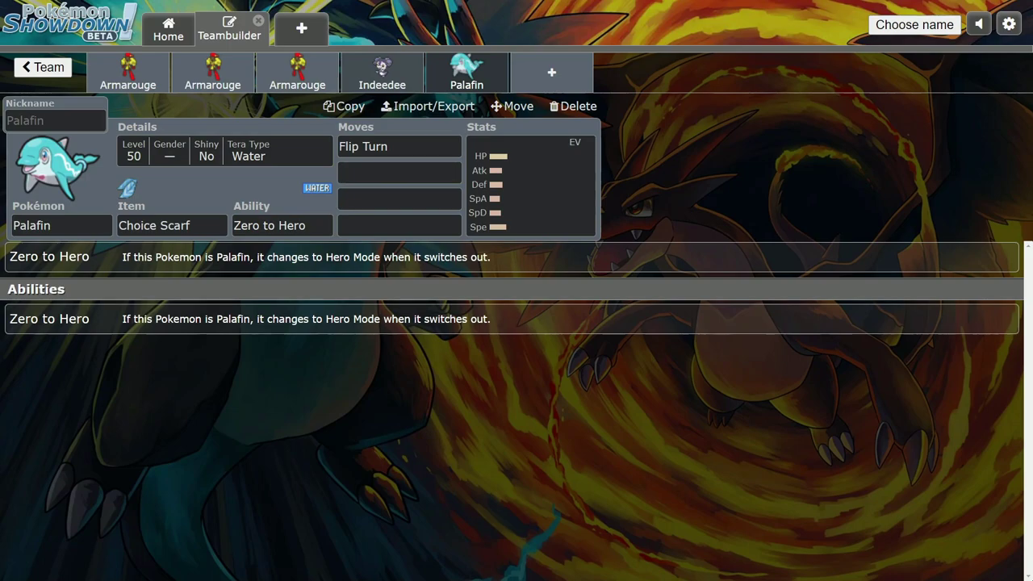
click(213, 73)
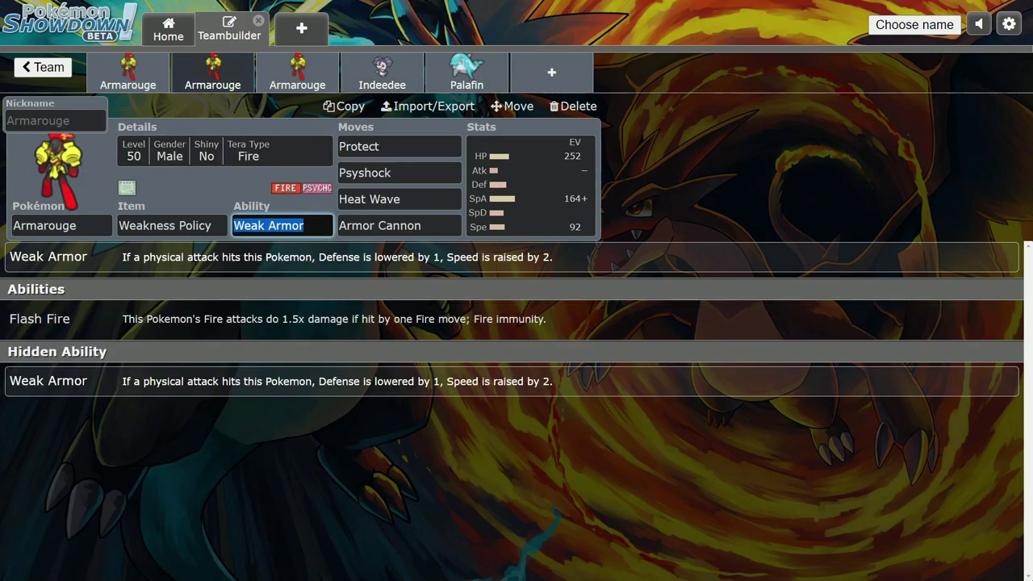
click(466, 73)
click(467, 72)
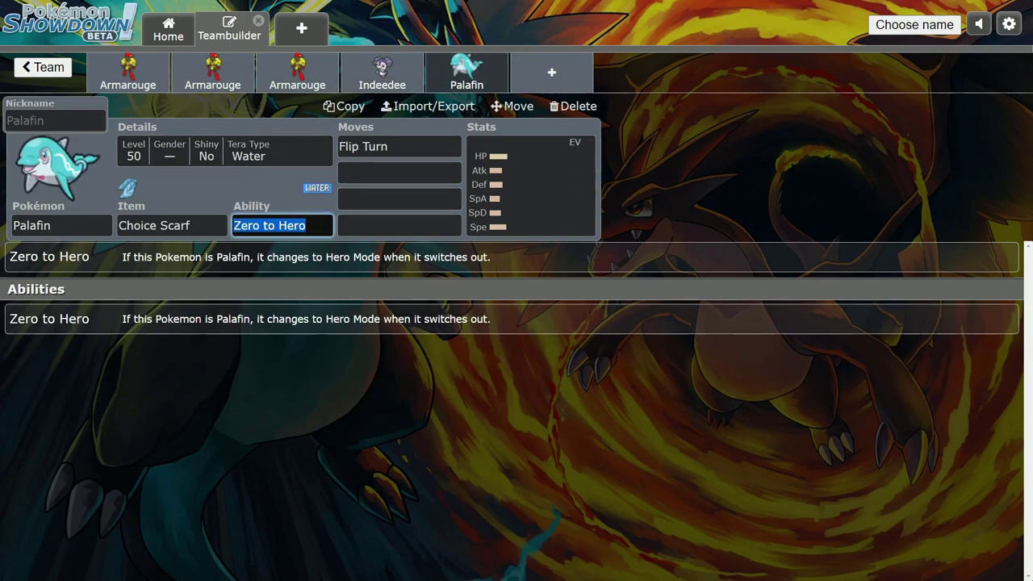
click(213, 73)
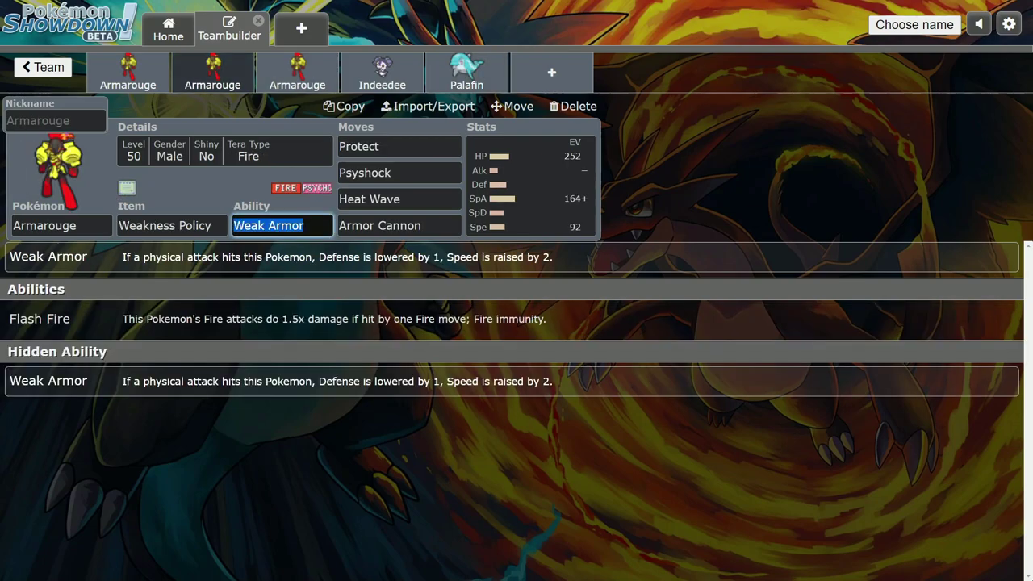
click(213, 73)
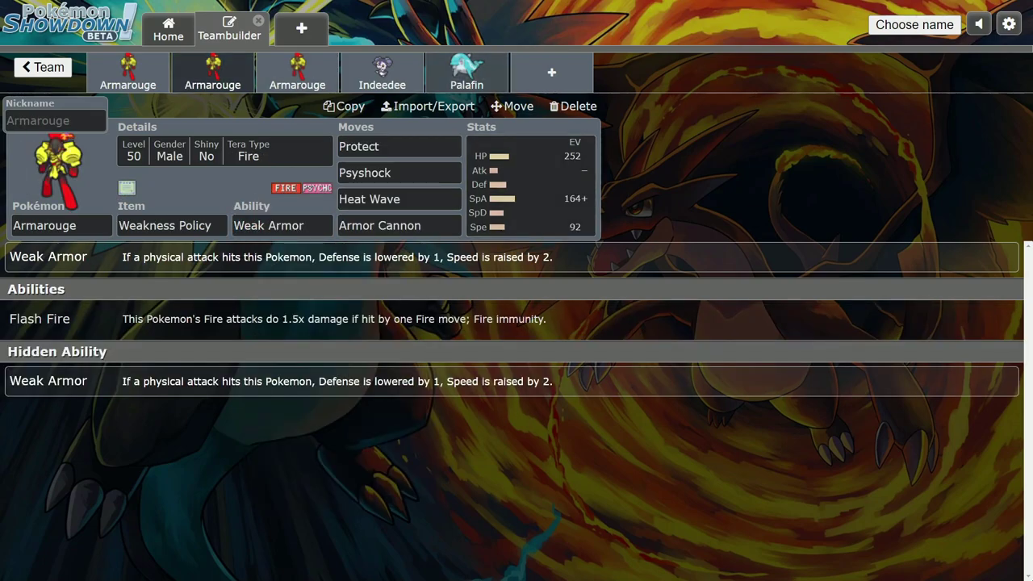
click(466, 73)
click(212, 72)
click(466, 72)
click(212, 72)
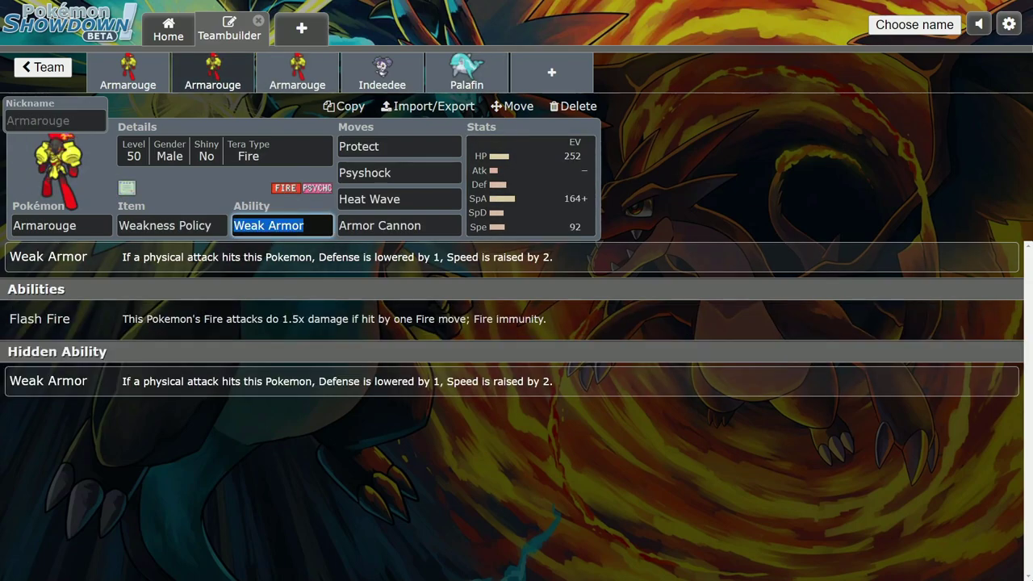
right_click(228, 184)
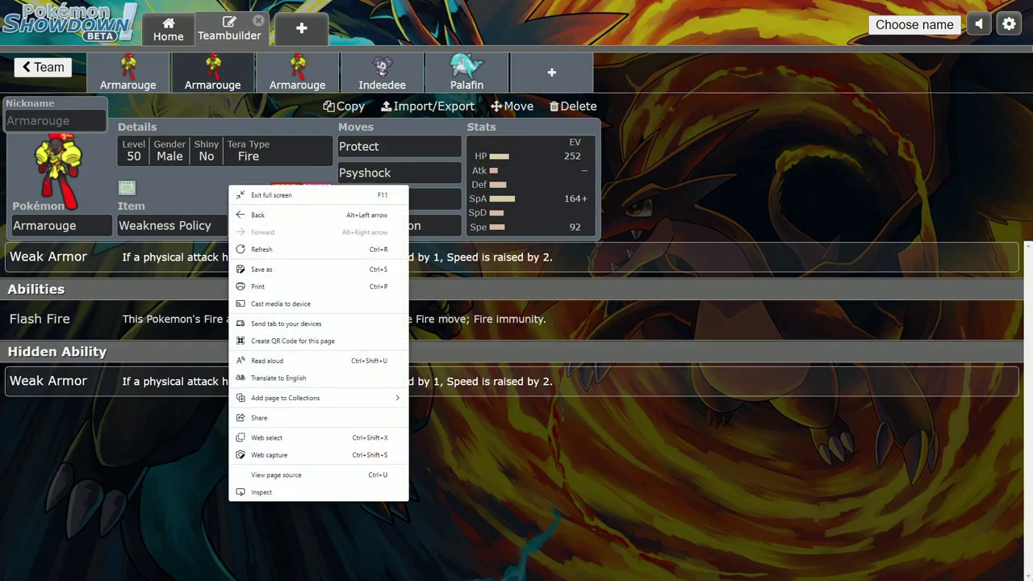
click(220, 182)
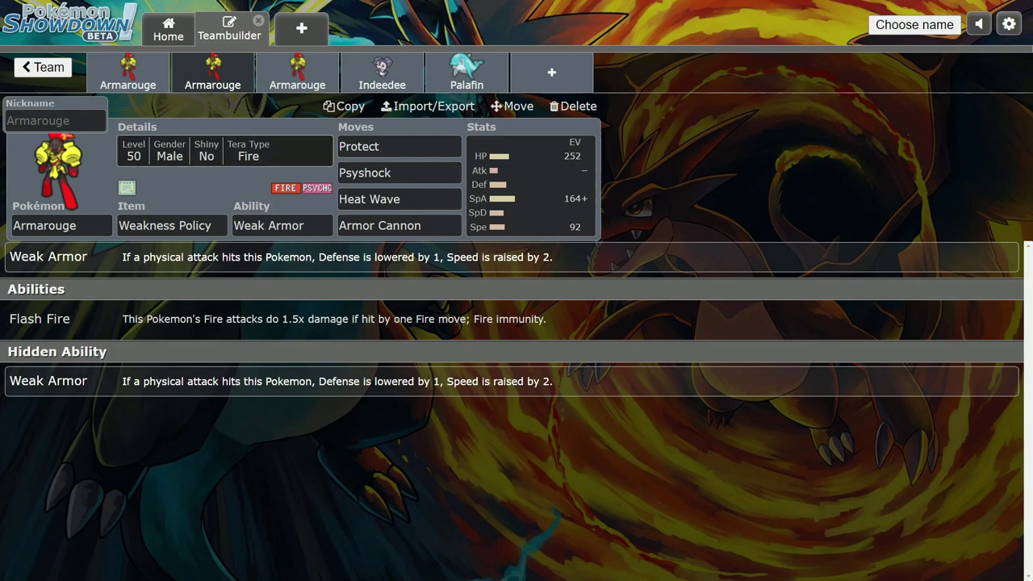
- Examine the power, accuracy and effects of the second Armarouge's Heat Wave, Armor Cannon and Psyshock moves
click(399, 200)
click(400, 226)
click(400, 200)
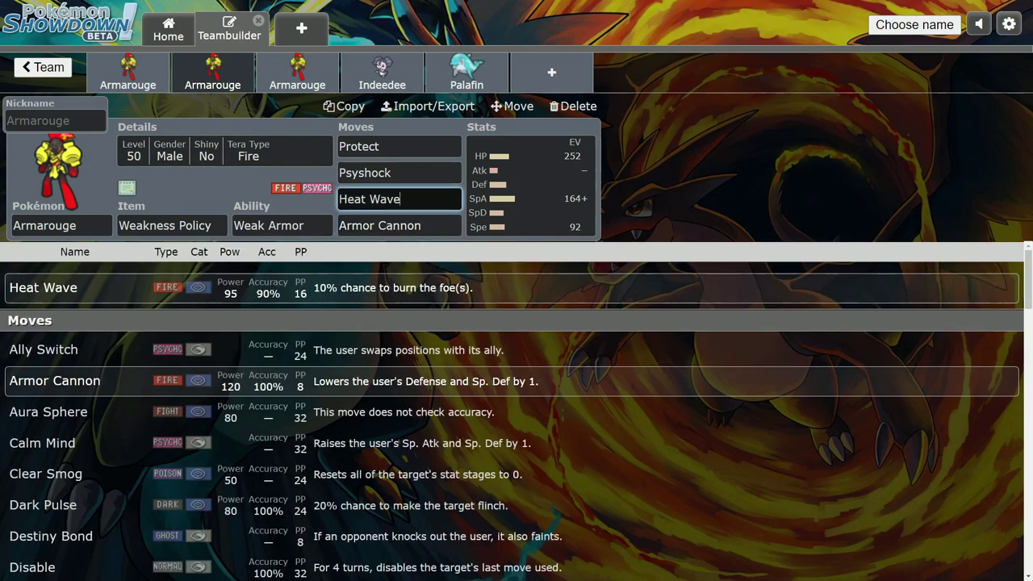
click(411, 226)
click(411, 199)
click(412, 173)
click(411, 199)
click(412, 173)
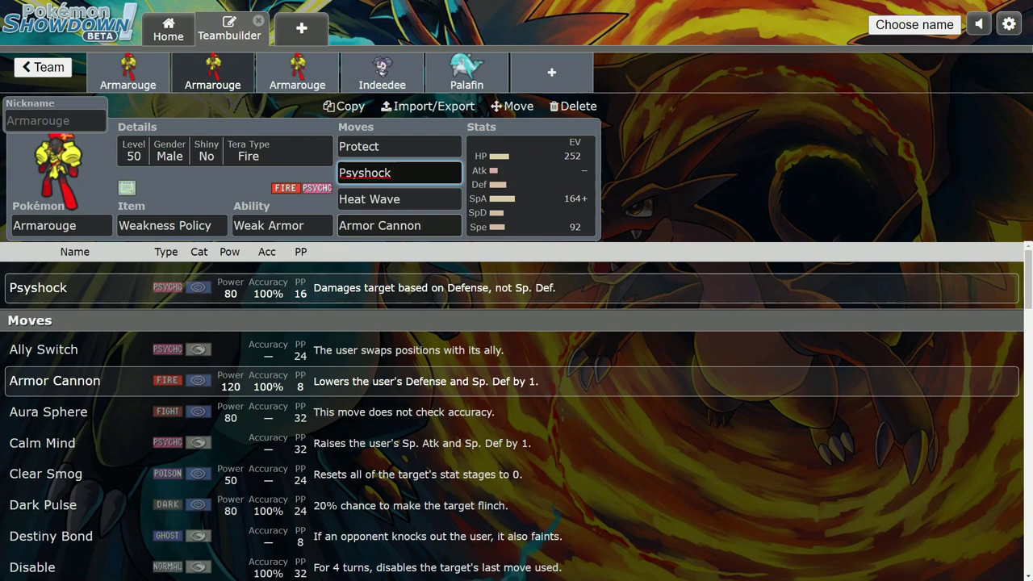
key(ctrl+a)
click(424, 200)
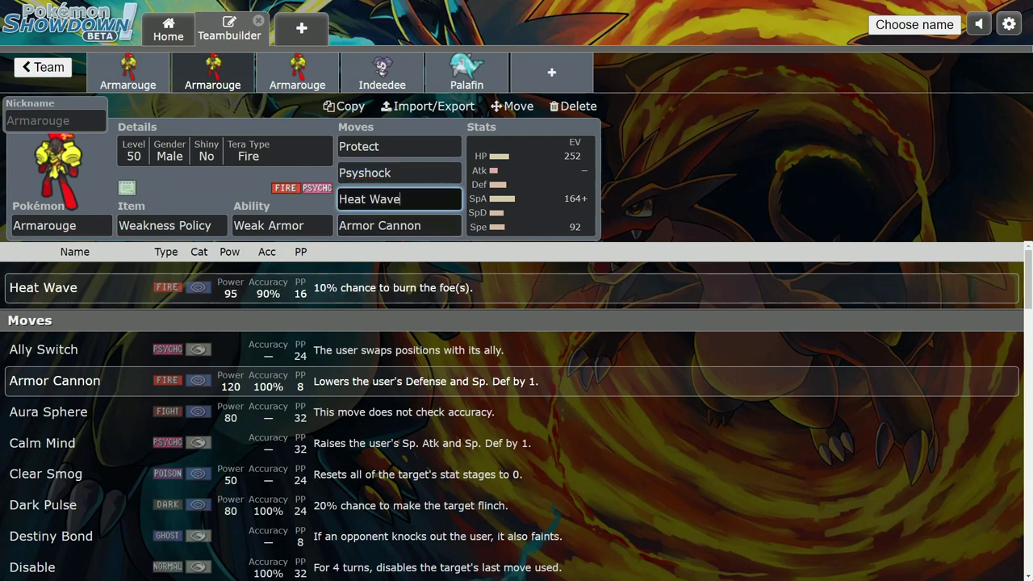
key(ctrl+a)
drag(443, 227, 326, 226)
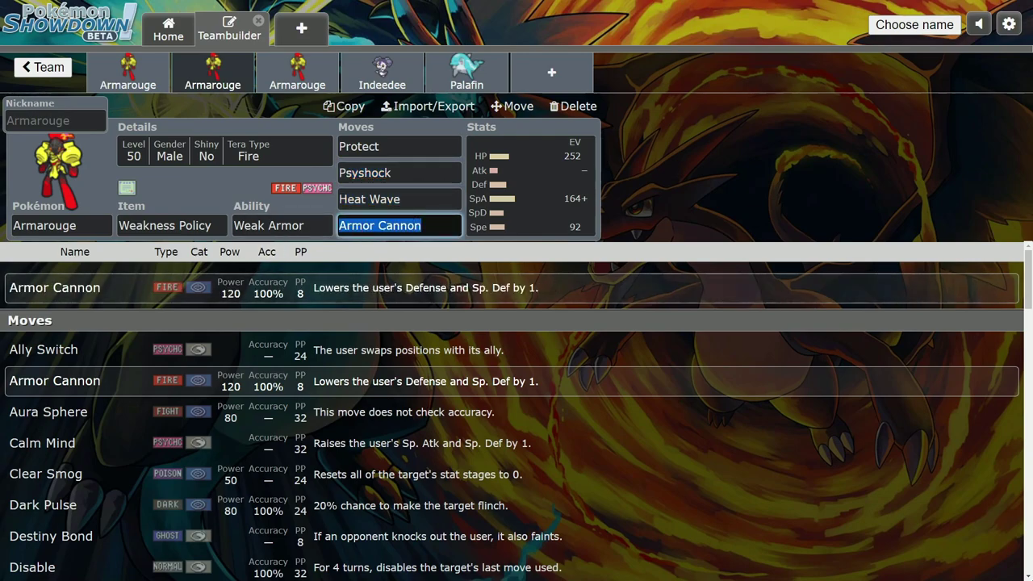
click(326, 207)
click(424, 200)
click(424, 173)
click(423, 199)
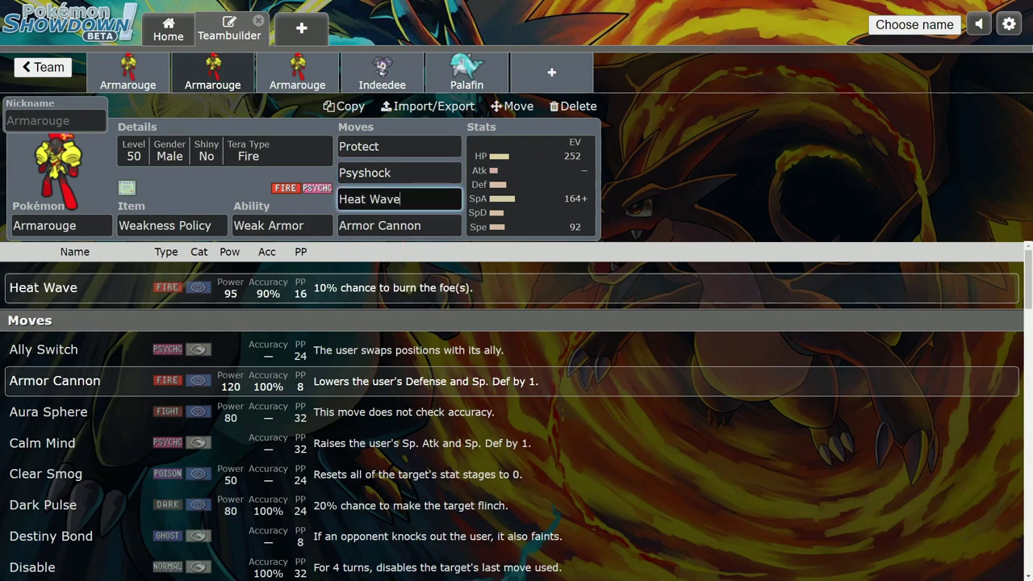
- Check the first Armarouge's Aura Sphere and Tera type details against the second Armarouge's Psyshock
click(128, 74)
click(424, 173)
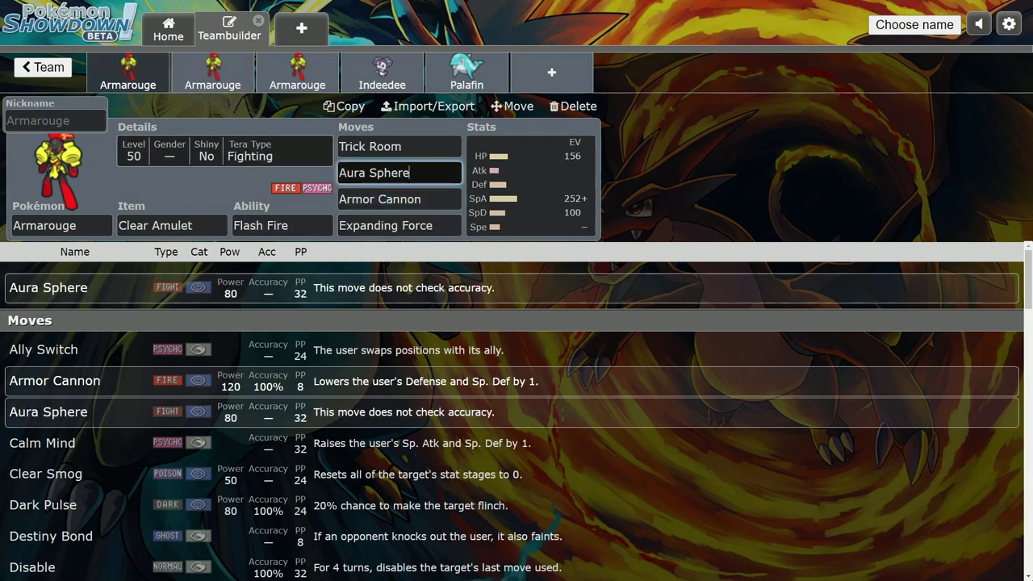
click(278, 152)
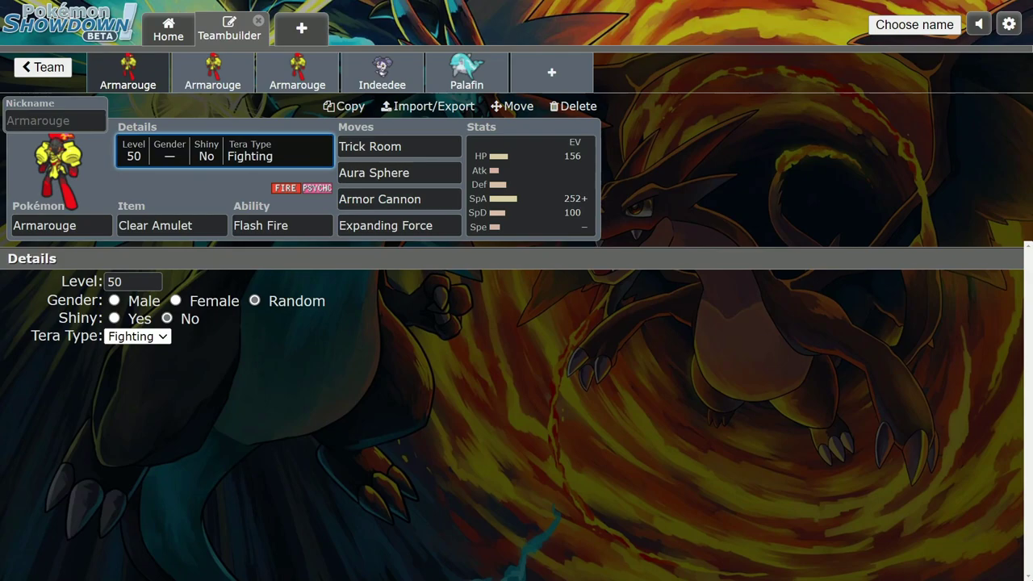
click(423, 173)
click(213, 73)
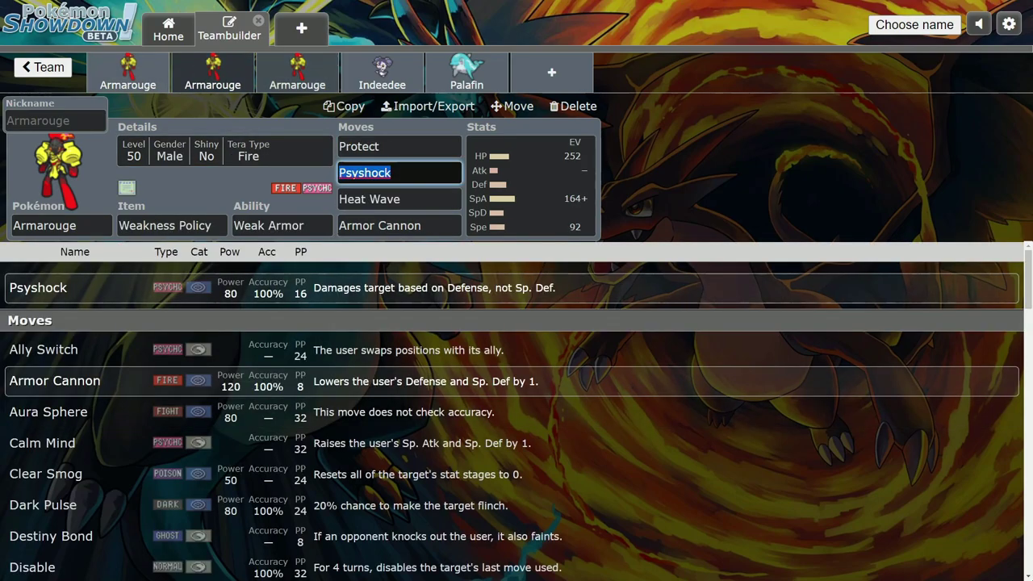
- Compare the third Armarouge's EV spread and overall set with the first Armarouge's
click(297, 72)
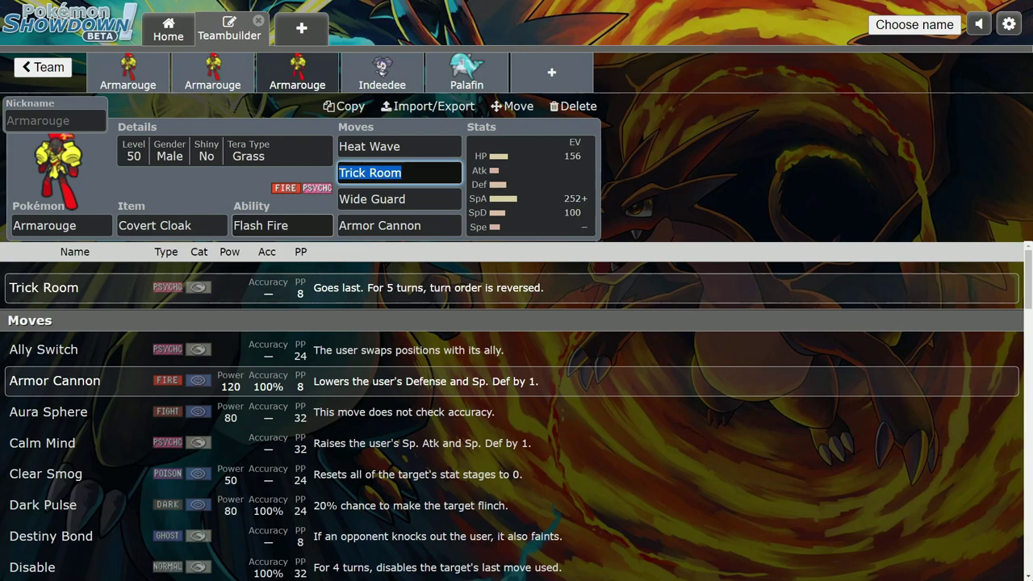
click(528, 190)
click(129, 74)
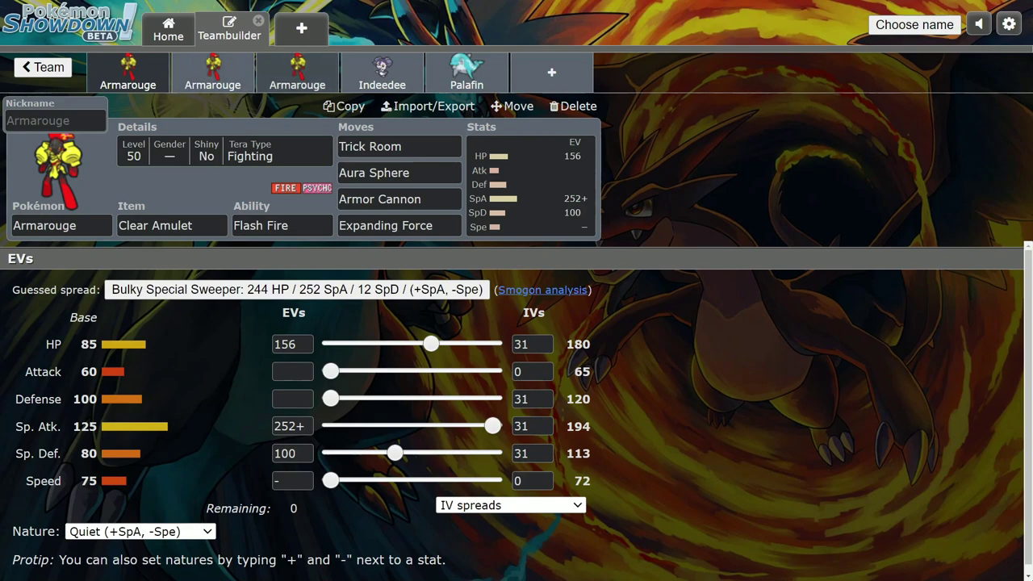
click(297, 74)
- Read the description of the third Armarouge's Covert Cloak item
click(172, 226)
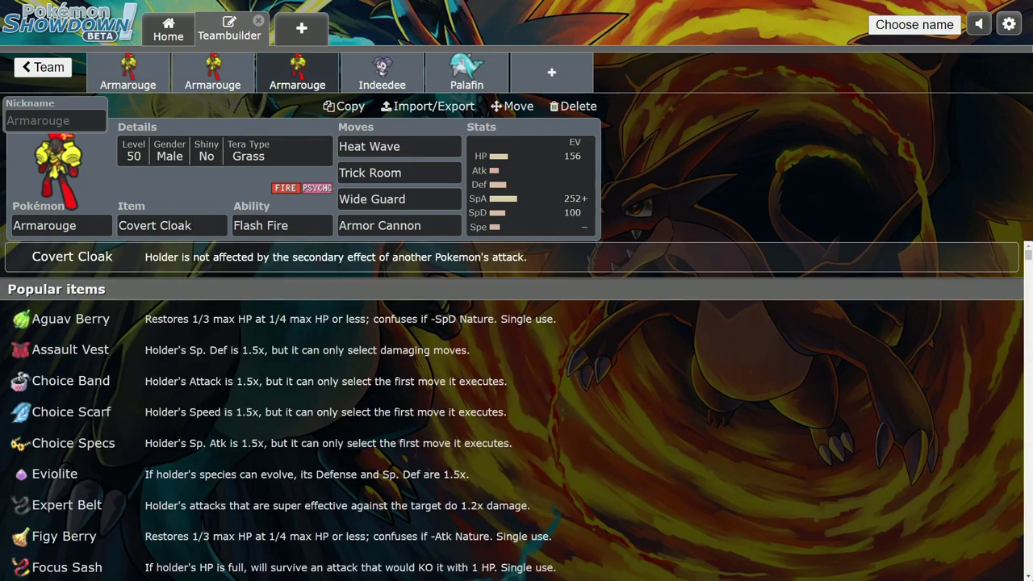
click(399, 173)
click(191, 225)
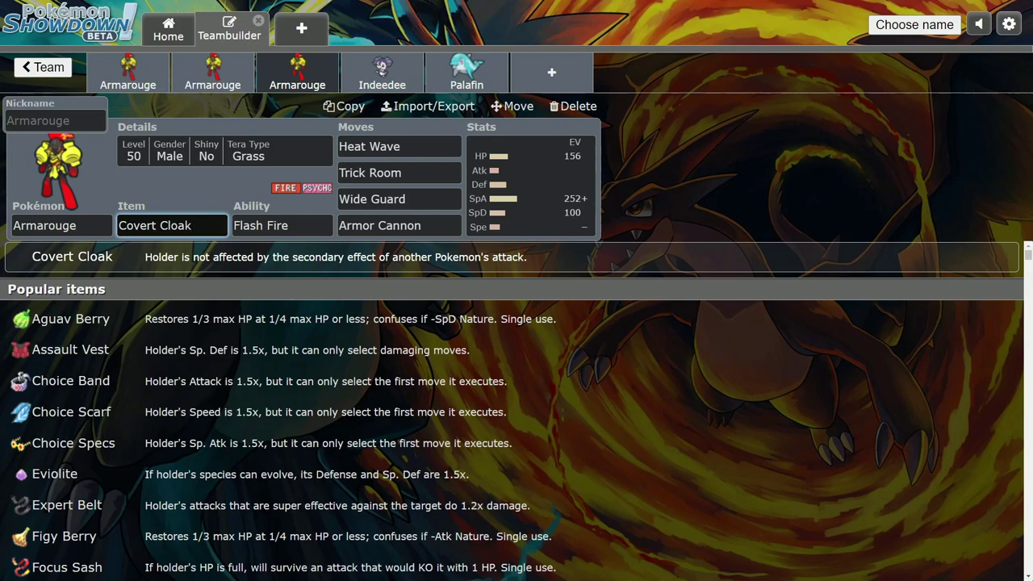
right_click(243, 180)
click(240, 176)
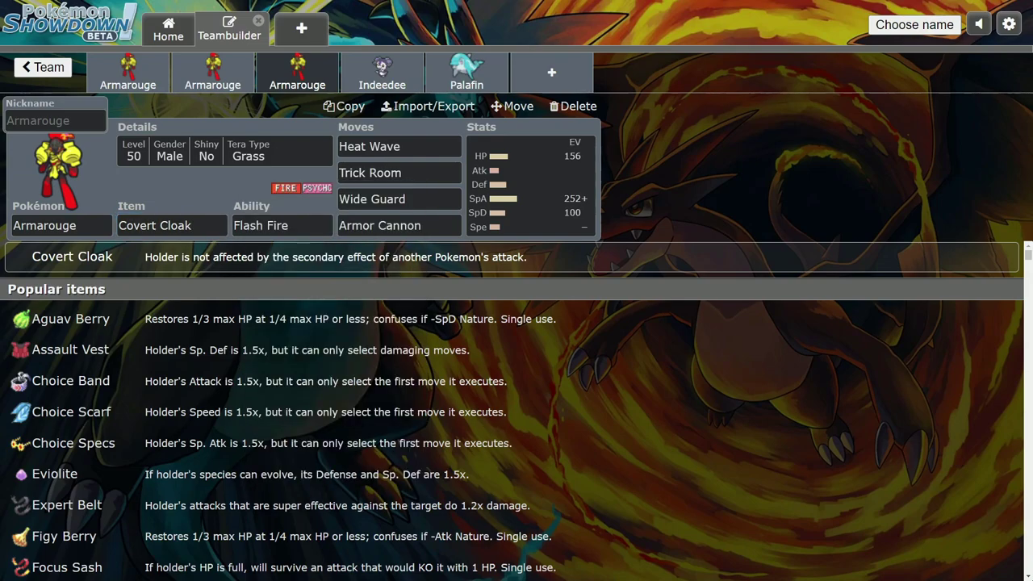
- Examine the descriptions of the third Armarouge's Trick Room, Heat Wave and Wide Guard moves
click(400, 175)
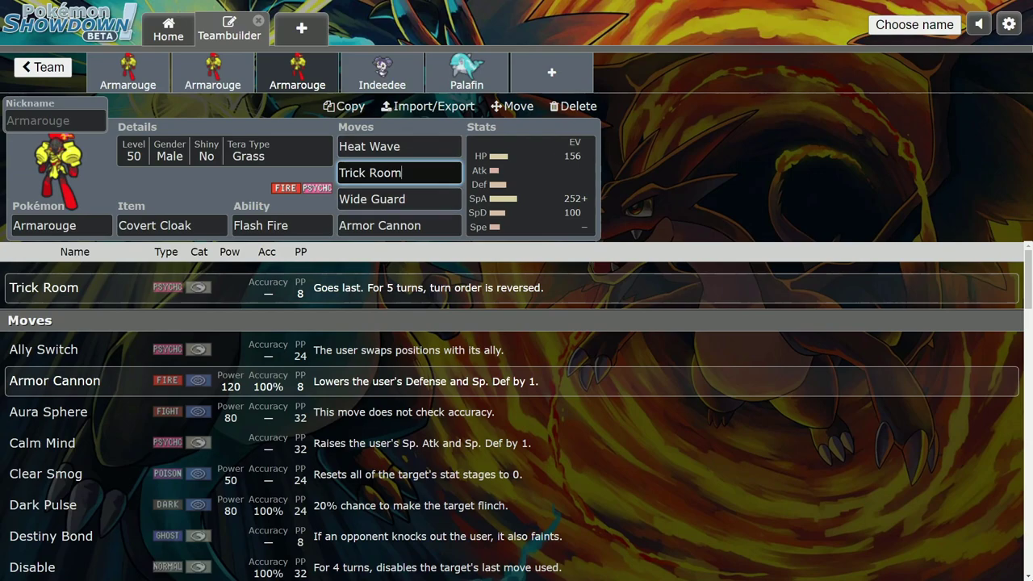
click(420, 147)
click(420, 173)
click(420, 199)
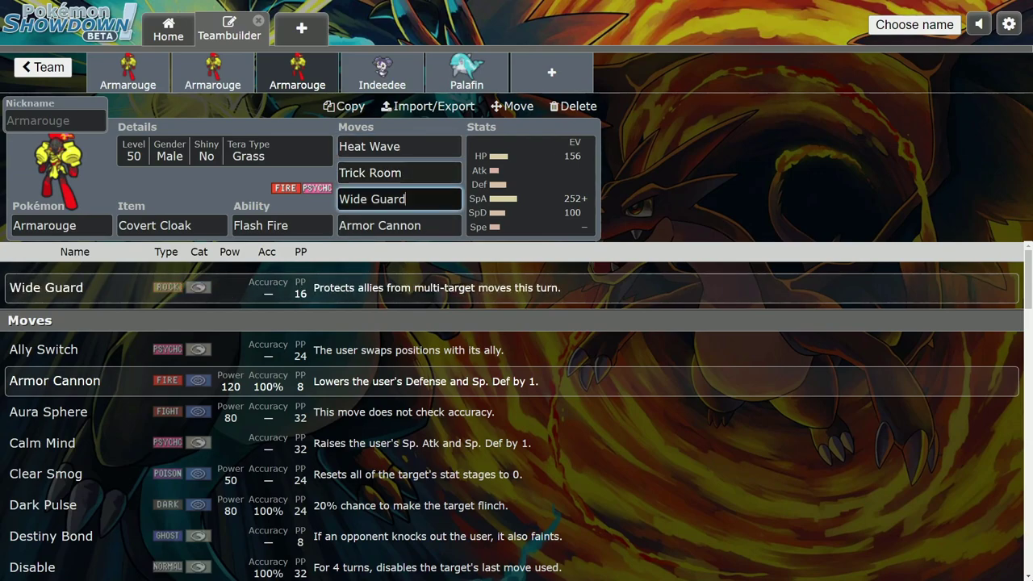
click(419, 172)
click(419, 147)
click(420, 173)
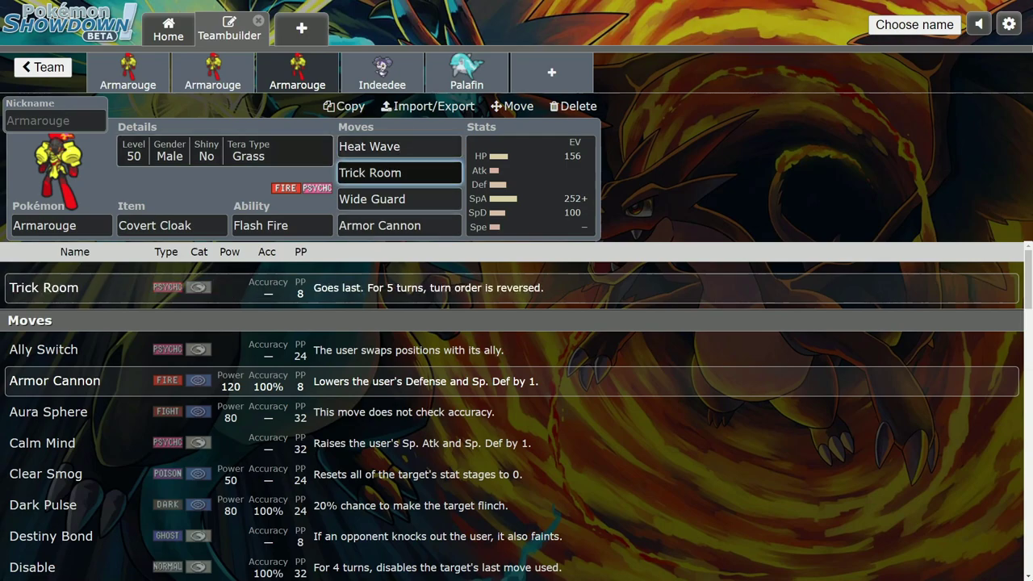
- Check the third Armarouge's Tera type details, and compare its support moves with Armor Cannon and Heat Wave
click(250, 152)
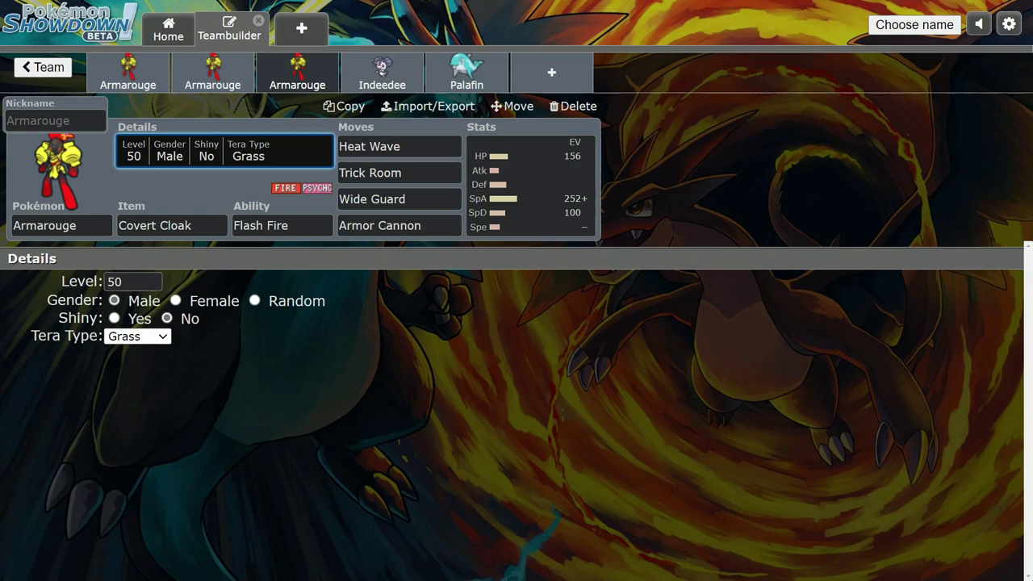
right_click(254, 174)
key(Escape)
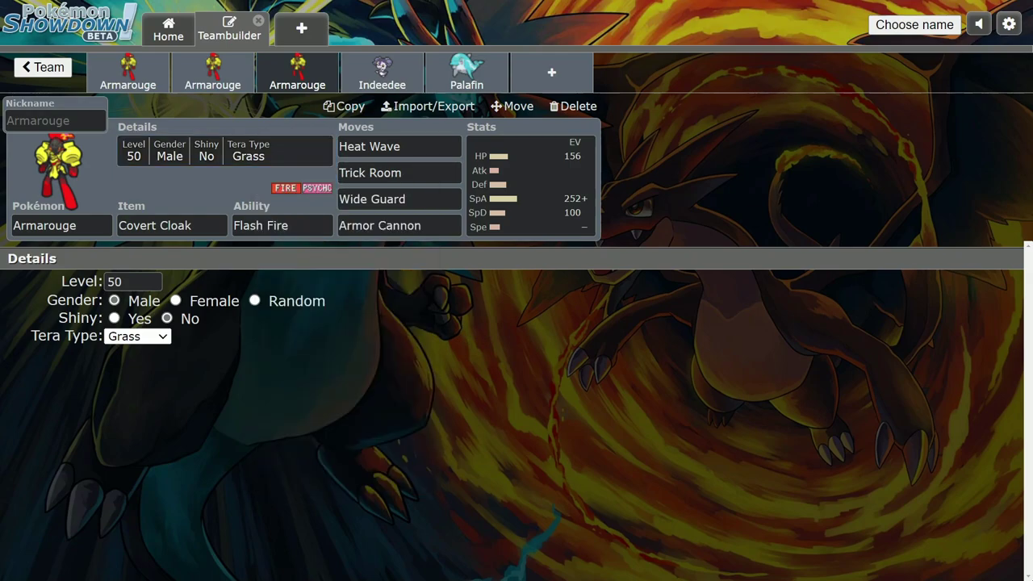
click(428, 172)
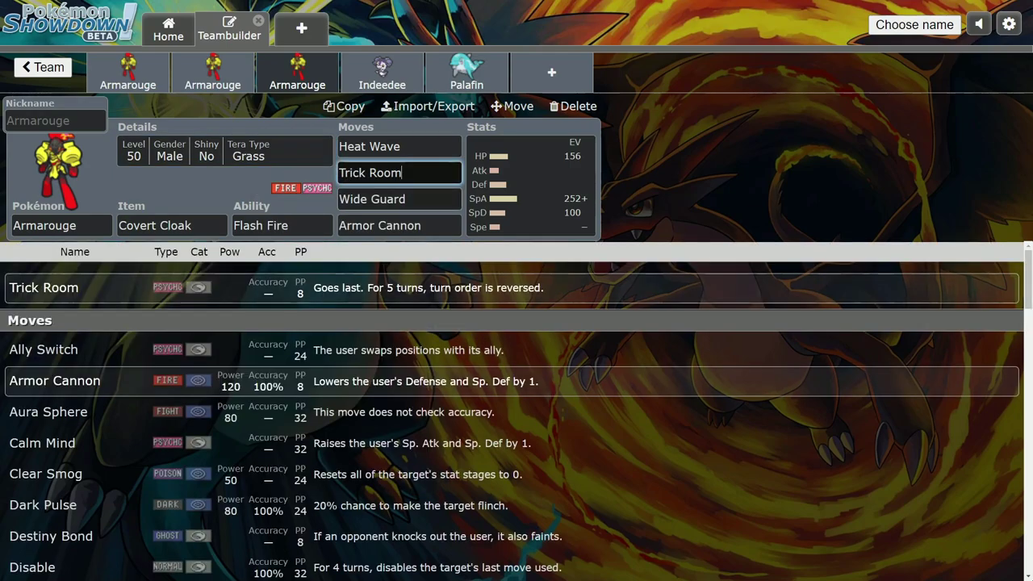
click(428, 199)
click(432, 226)
click(427, 147)
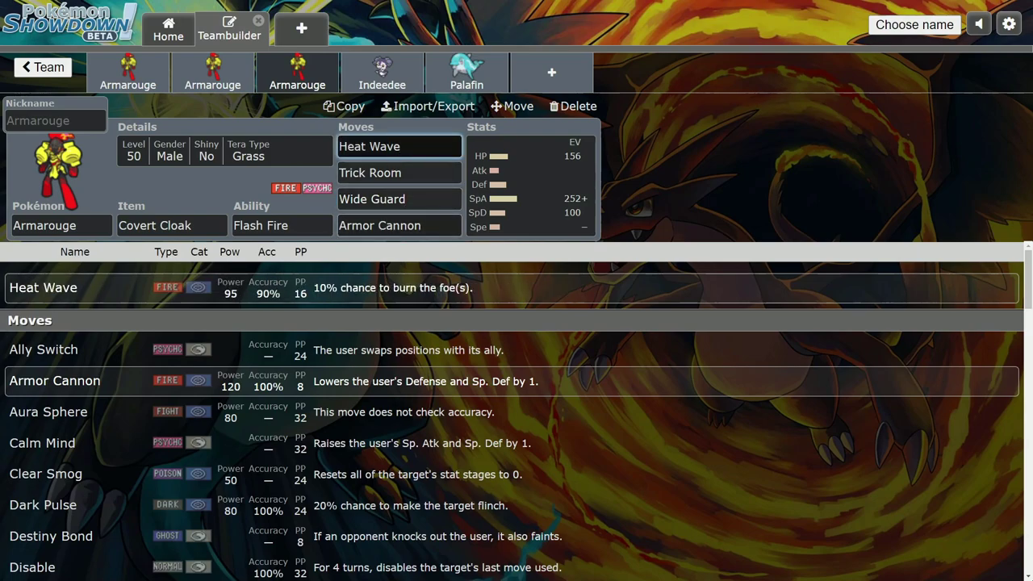
click(429, 226)
click(428, 146)
- Replace the third Armarouge's Wide Guard with Ally Switch and view its EV spread
drag(423, 199, 335, 199)
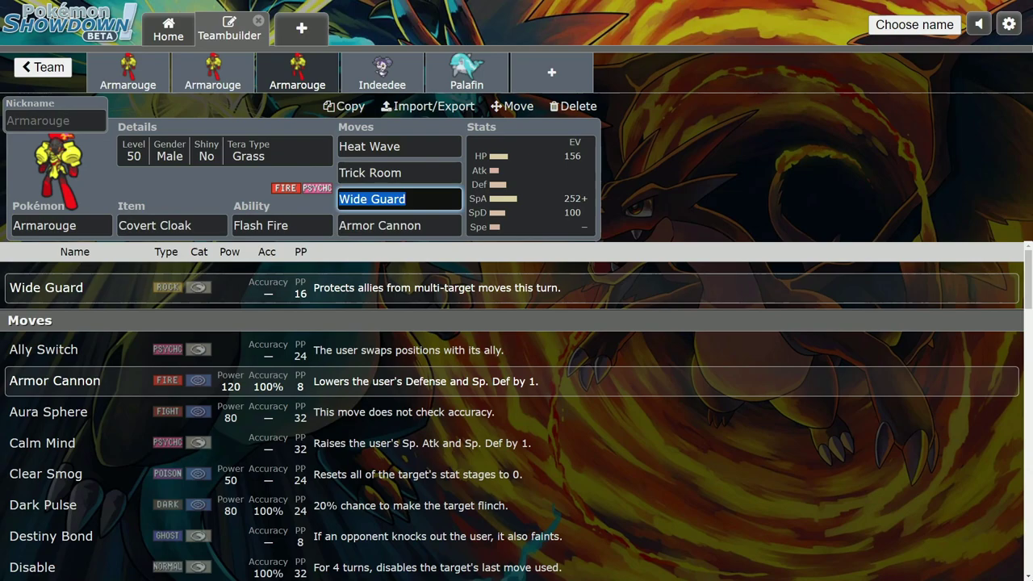
drag(424, 199, 335, 199)
click(424, 199)
drag(424, 200, 335, 199)
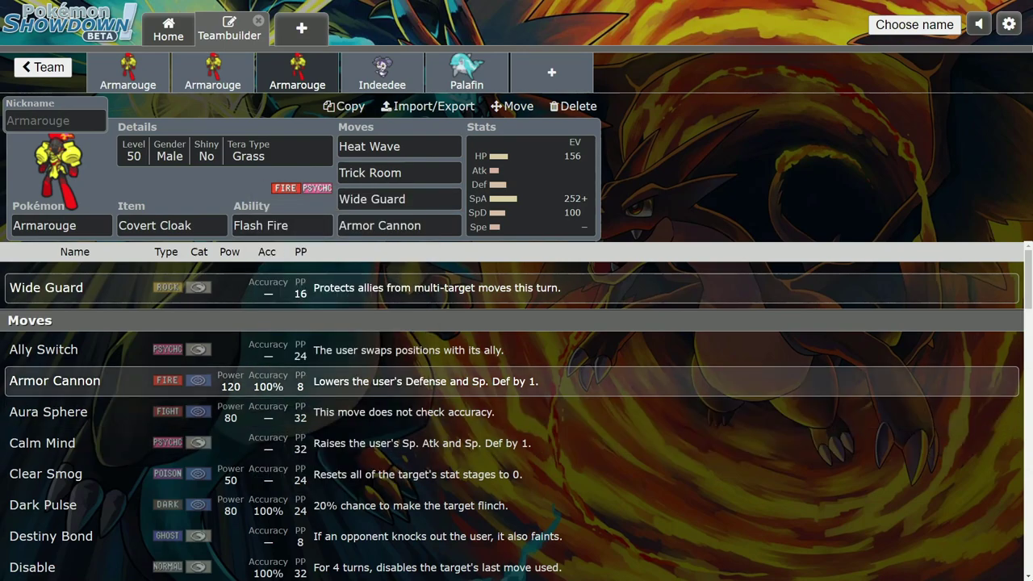
click(388, 351)
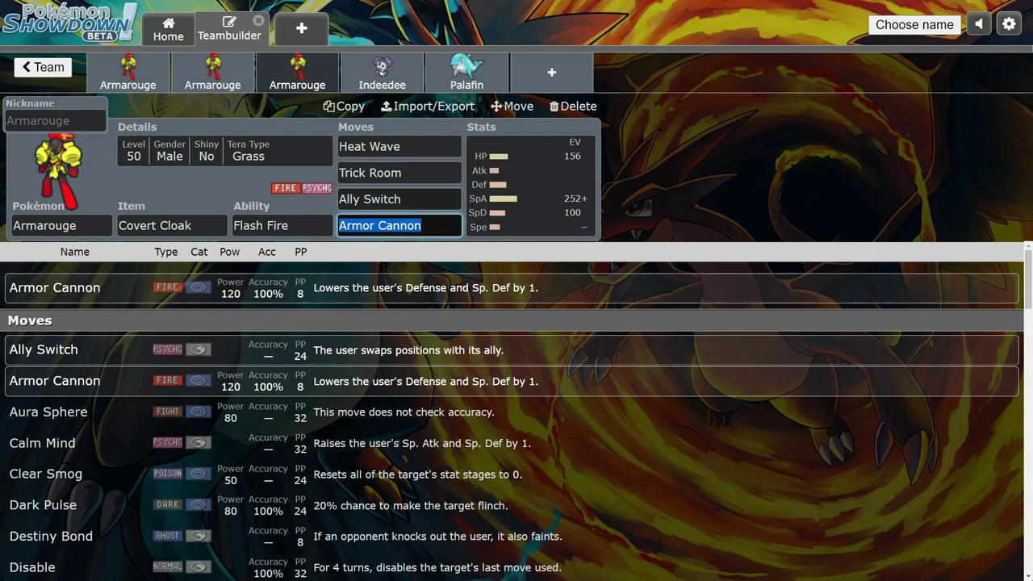
click(413, 199)
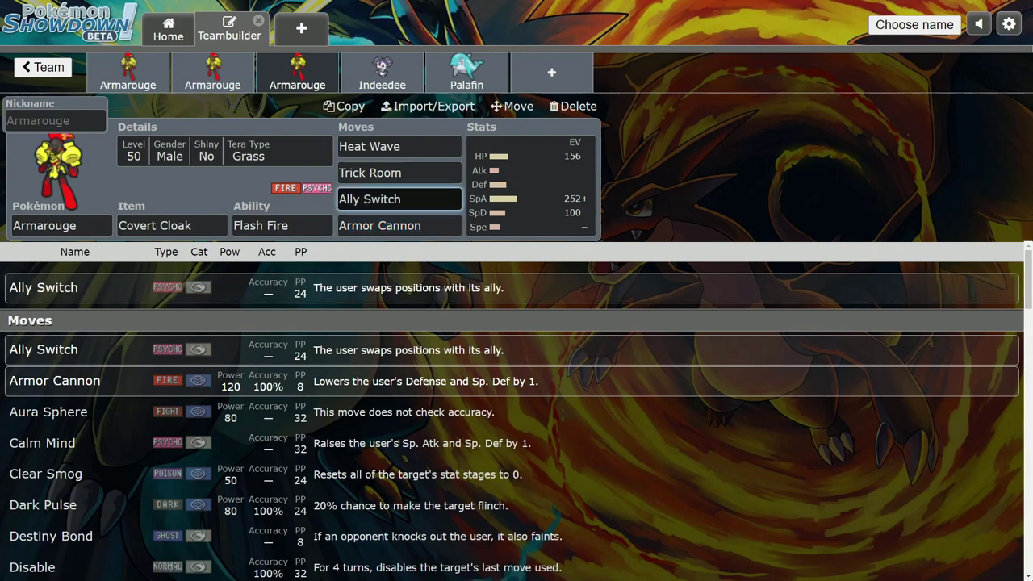
click(530, 186)
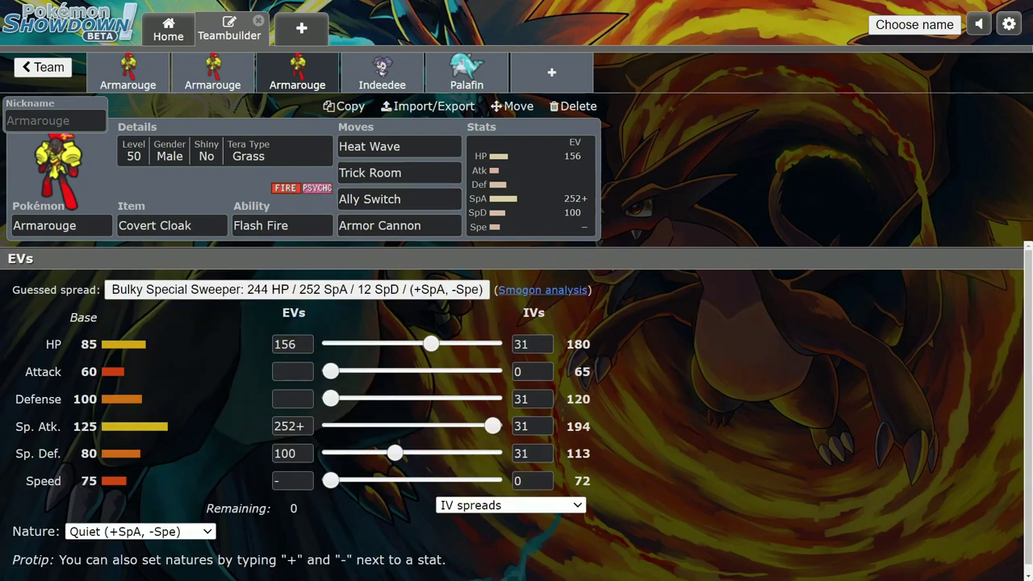
- Change the first Armarouge's held item to Life Orb
click(213, 73)
click(128, 74)
click(172, 225)
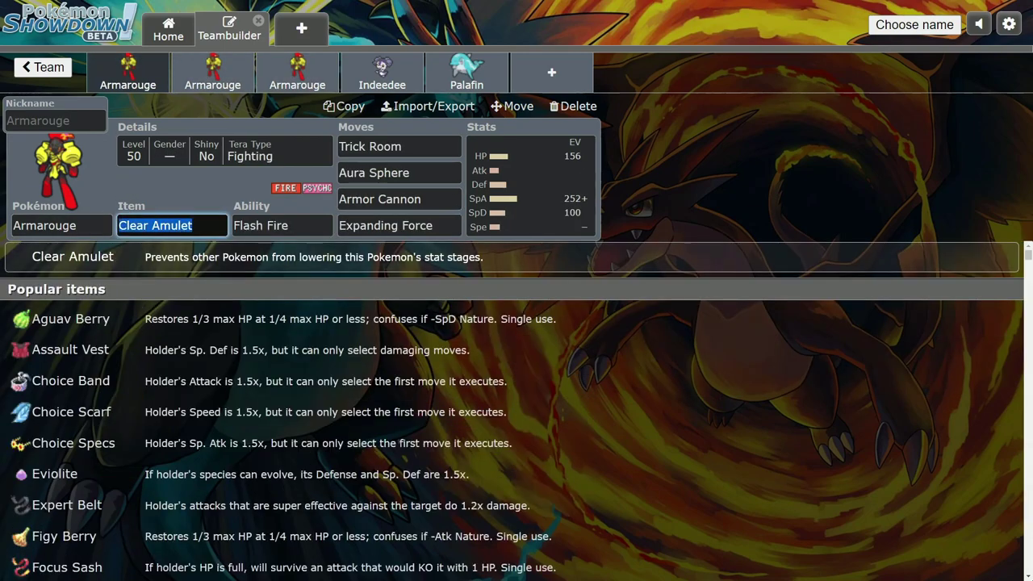
key(BackSpace)
text(life)
key(Return)
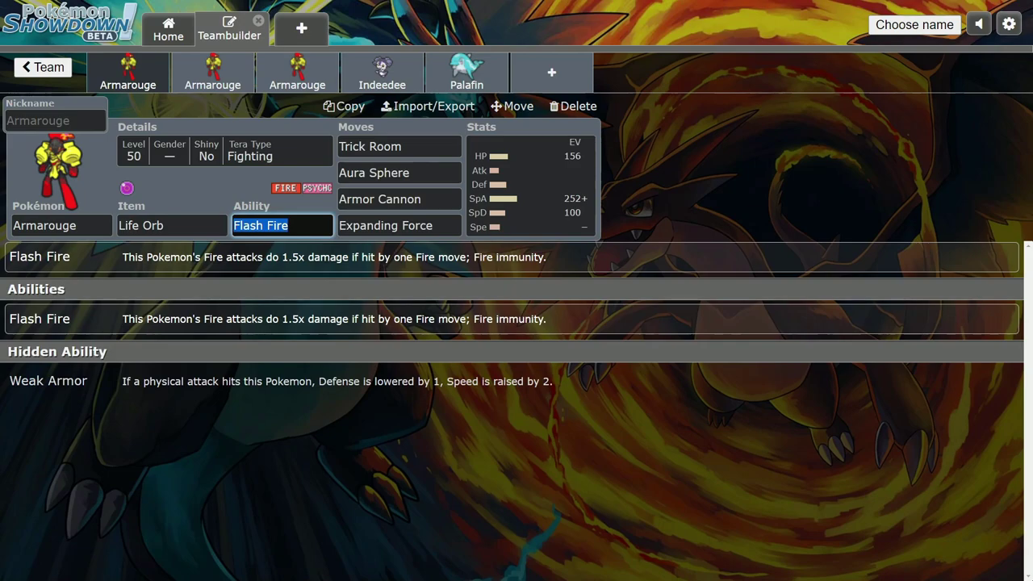
right_click(217, 197)
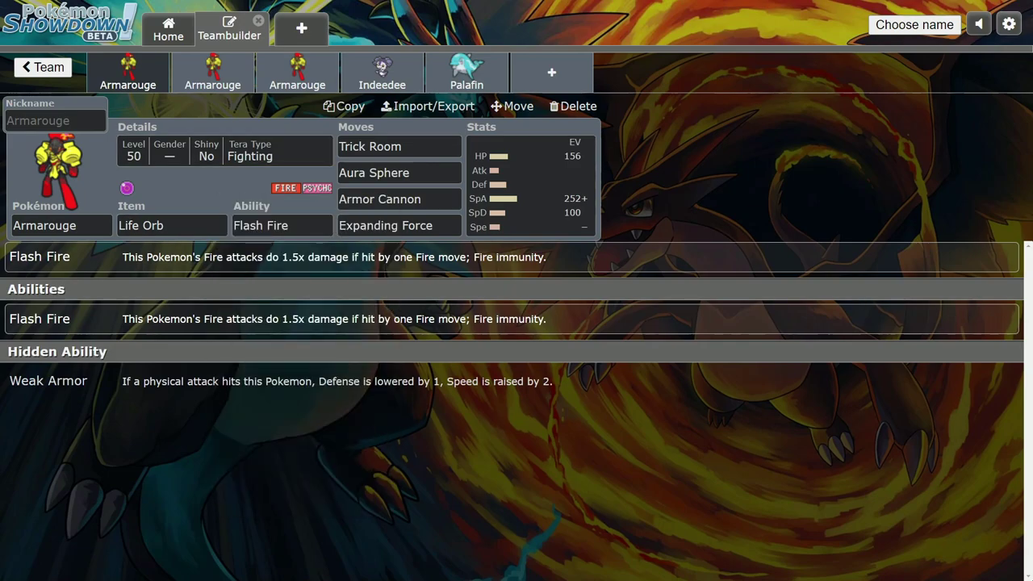
- Examine the first Armarouge's EV spread, focusing on its Attack and Speed IVs
click(524, 192)
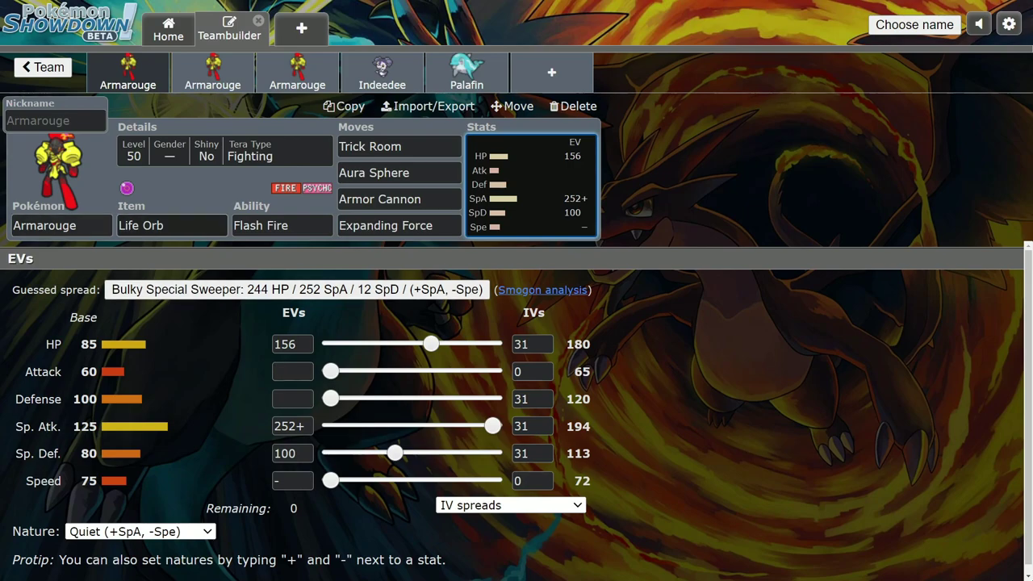
double_click(523, 371)
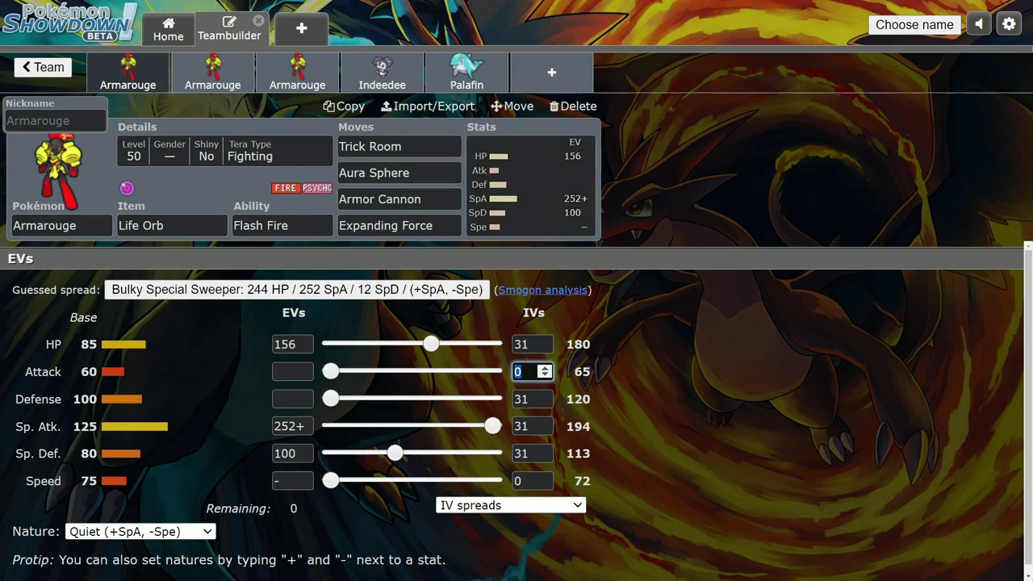
click(678, 383)
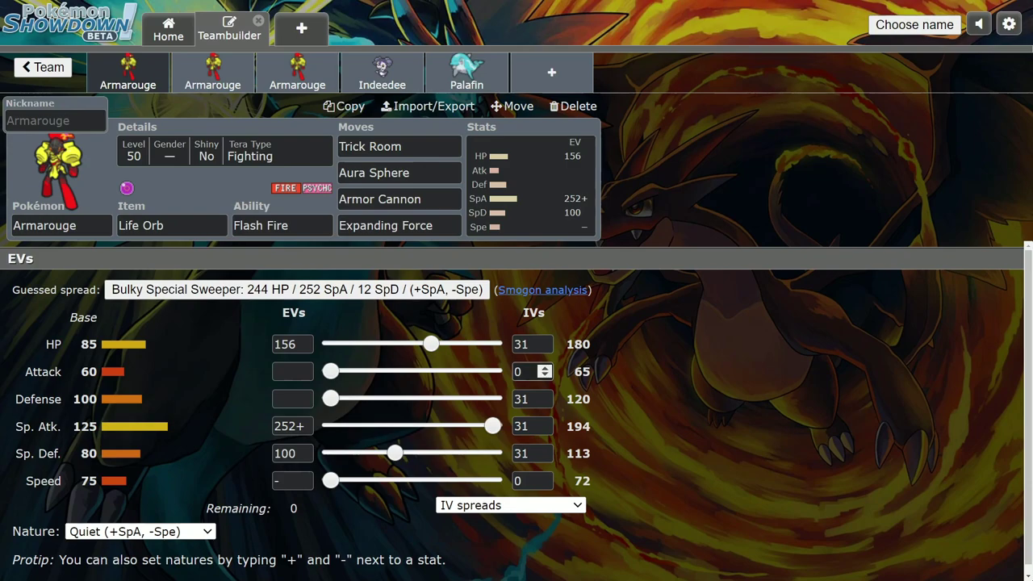
double_click(521, 372)
click(476, 319)
double_click(521, 372)
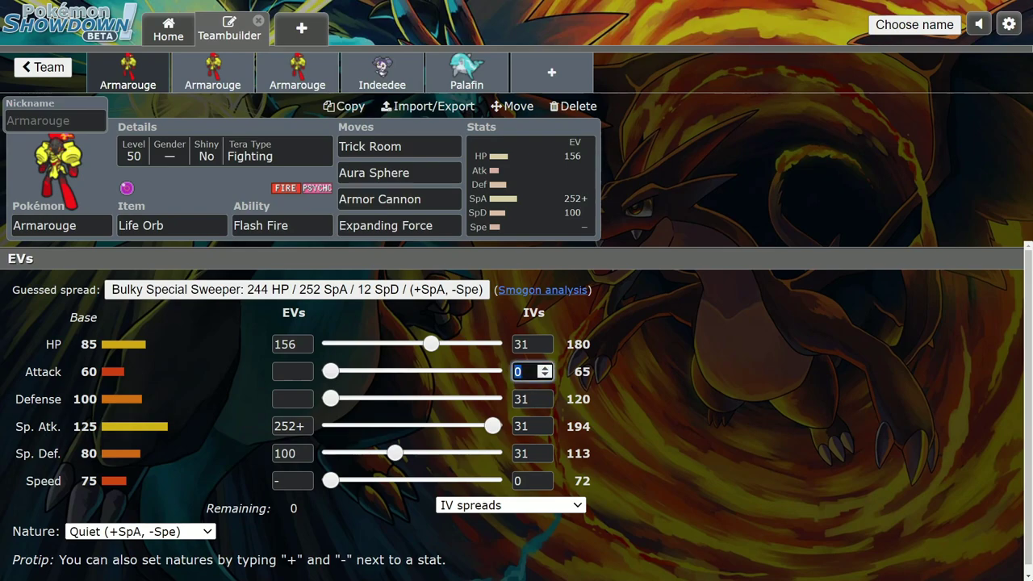
double_click(519, 481)
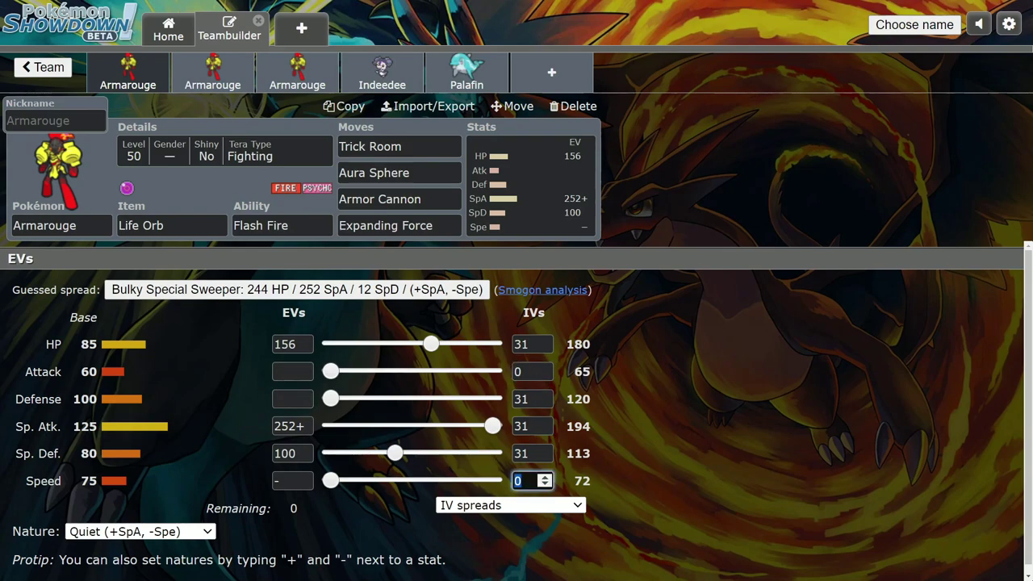
click(234, 385)
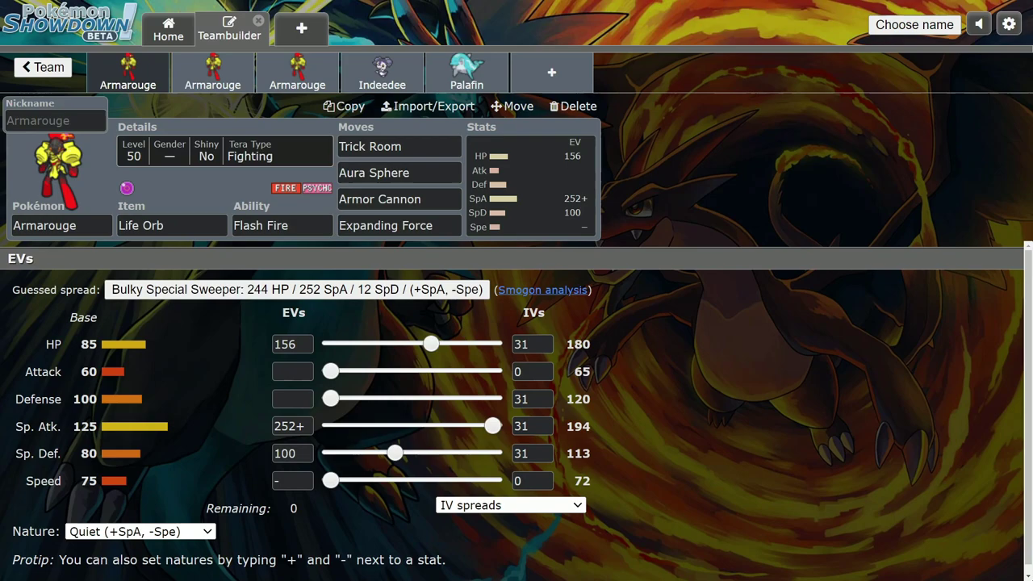
- Give Indeedee-F 252 HP, 252 Defense and 4 Sp. Def. EVs with a Bold (+Def, -Atk) nature
click(382, 72)
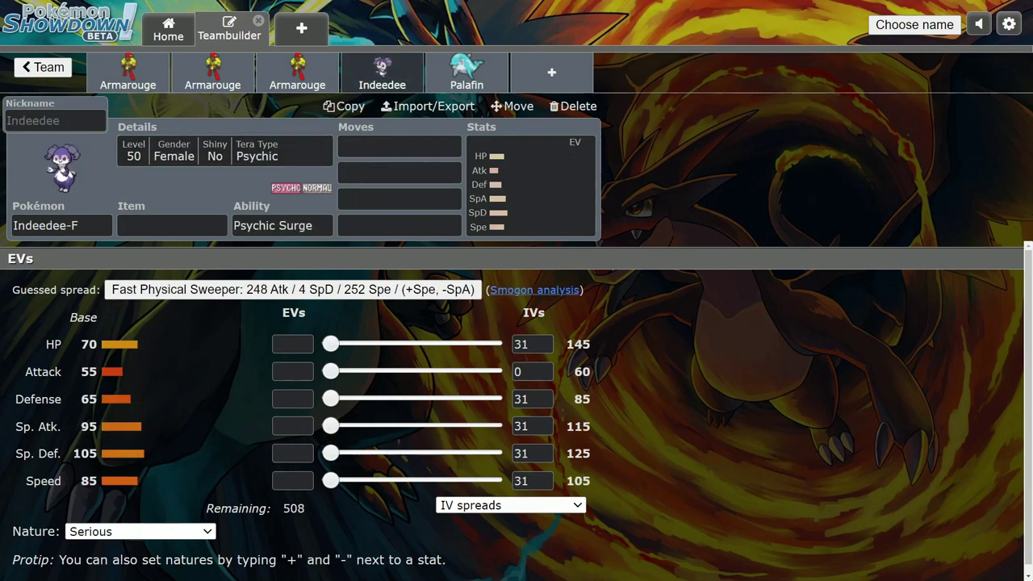
click(400, 199)
click(530, 189)
drag(331, 344, 499, 344)
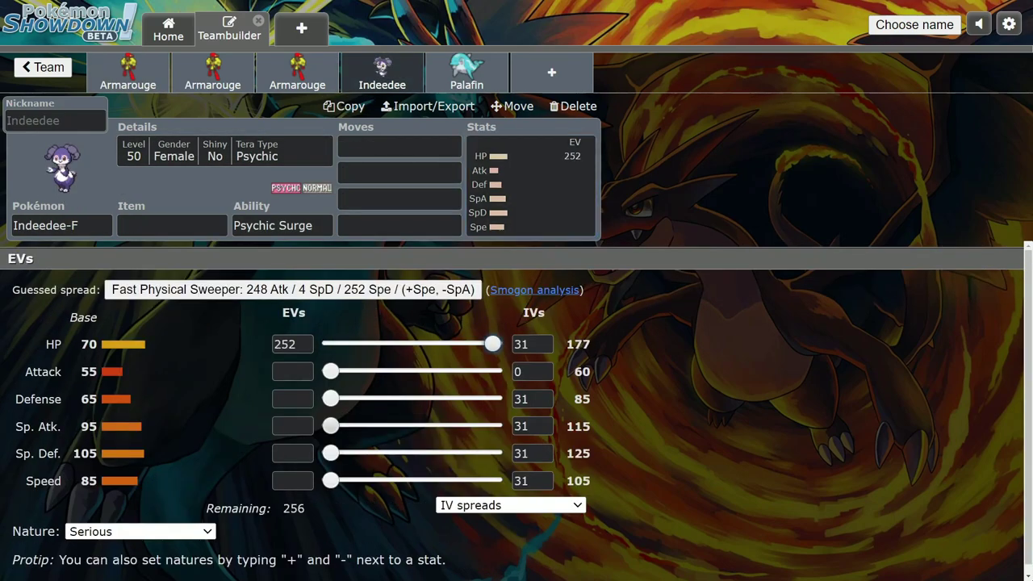
drag(331, 398, 497, 398)
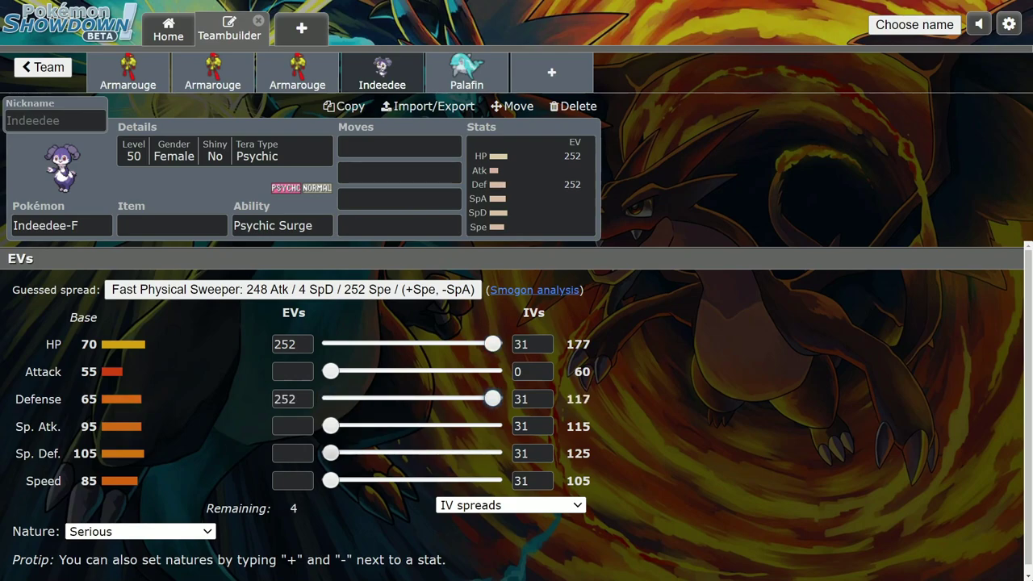
drag(331, 453, 342, 454)
click(140, 531)
scroll(138, 403, up, 1)
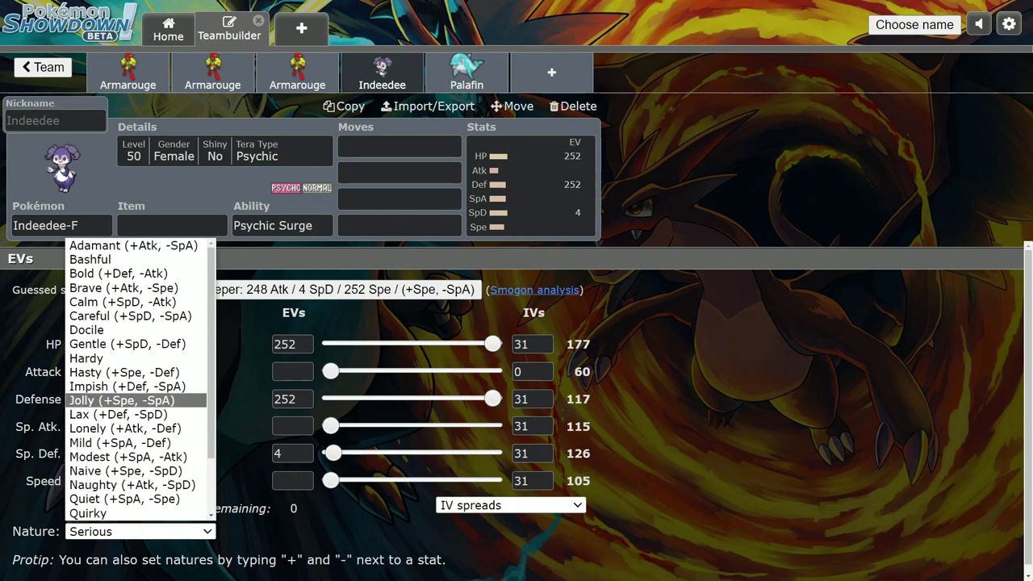
click(118, 274)
- Add Helping Hand, Follow Me and Protect as Indeedee-F's first three moves
click(399, 147)
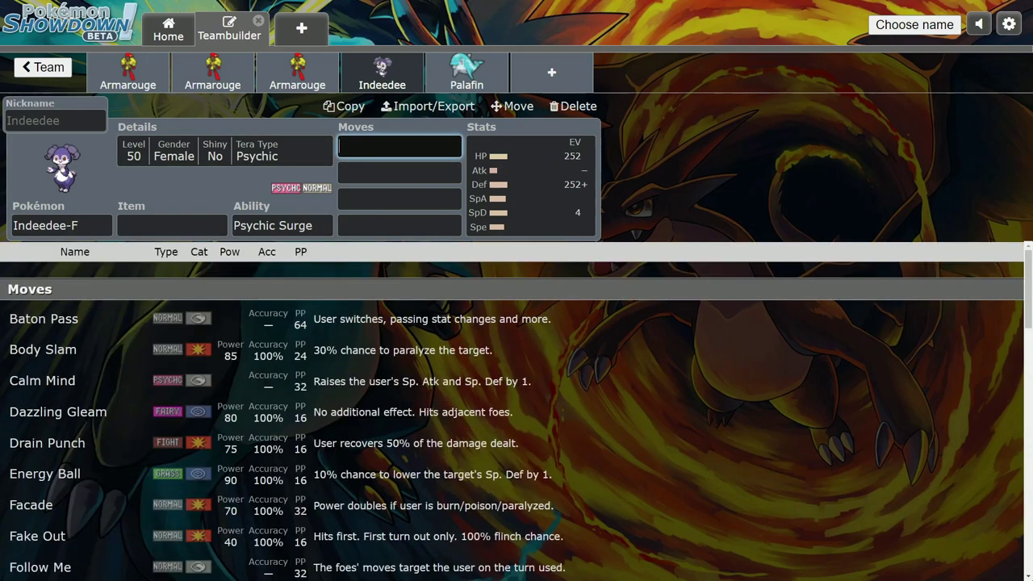
text(hw)
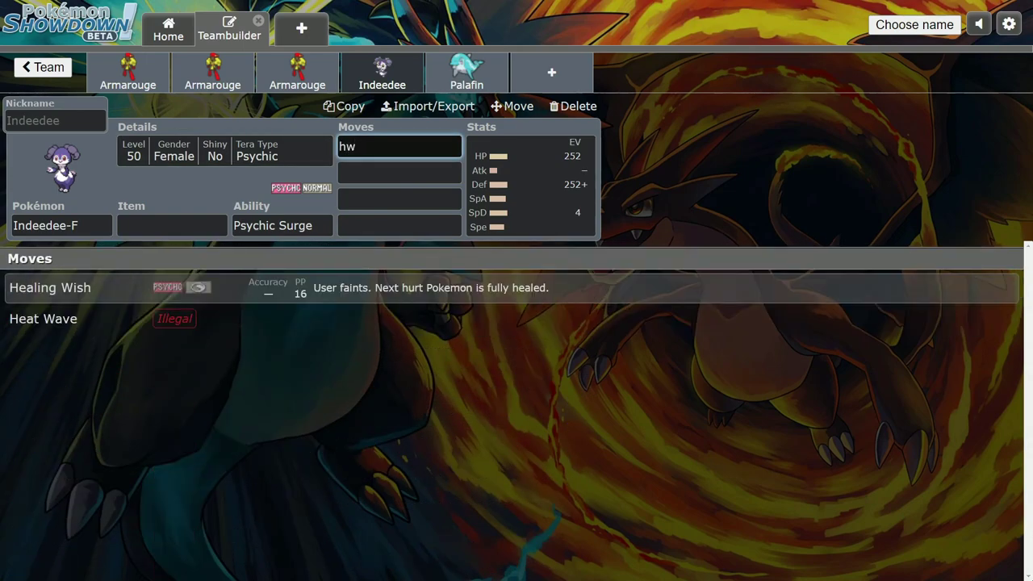
key(BackSpace)
text(e)
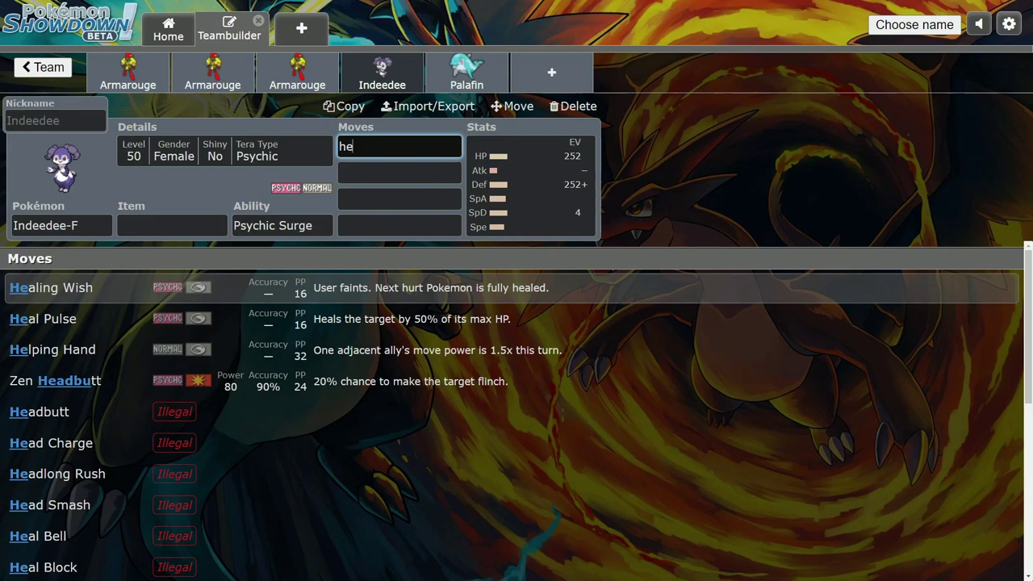
key(Down)
key(Down)
key(Return)
text(fol)
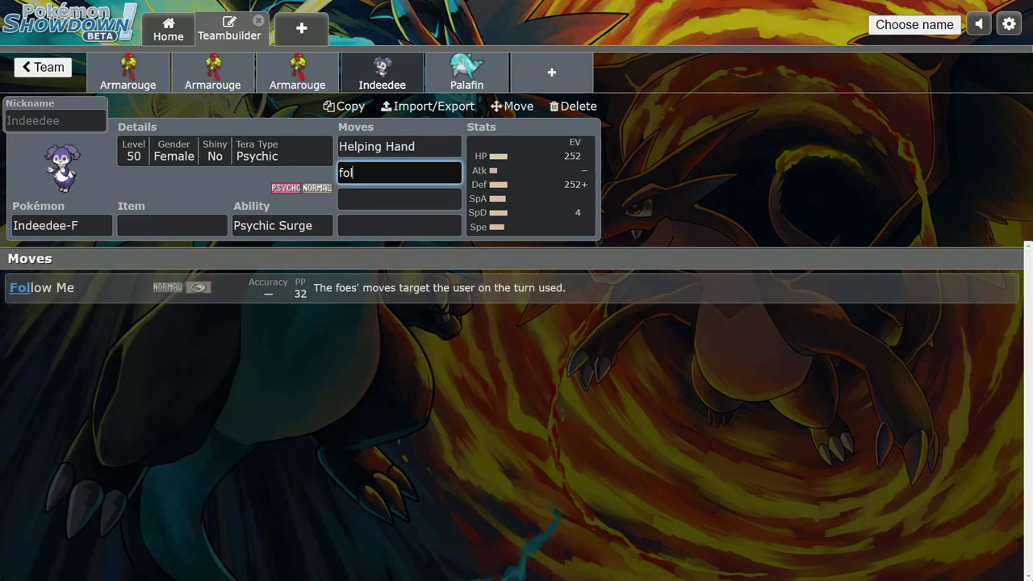
key(Return)
text(pro)
key(Return)
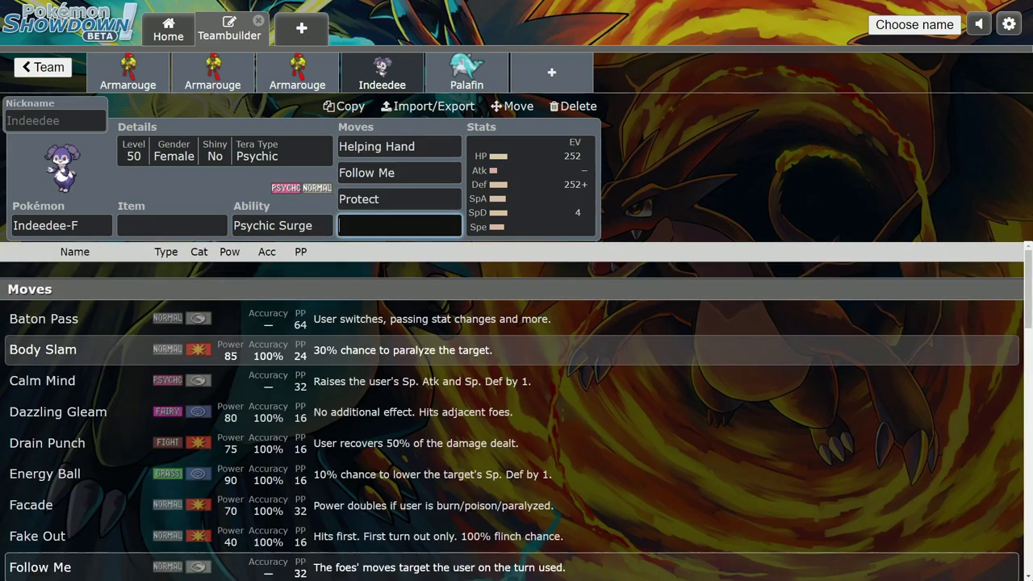
- Give Indeedee-F Safety Goggles as its held item and add Psychic as its fourth move
click(168, 227)
text(saf)
key(Down)
key(Return)
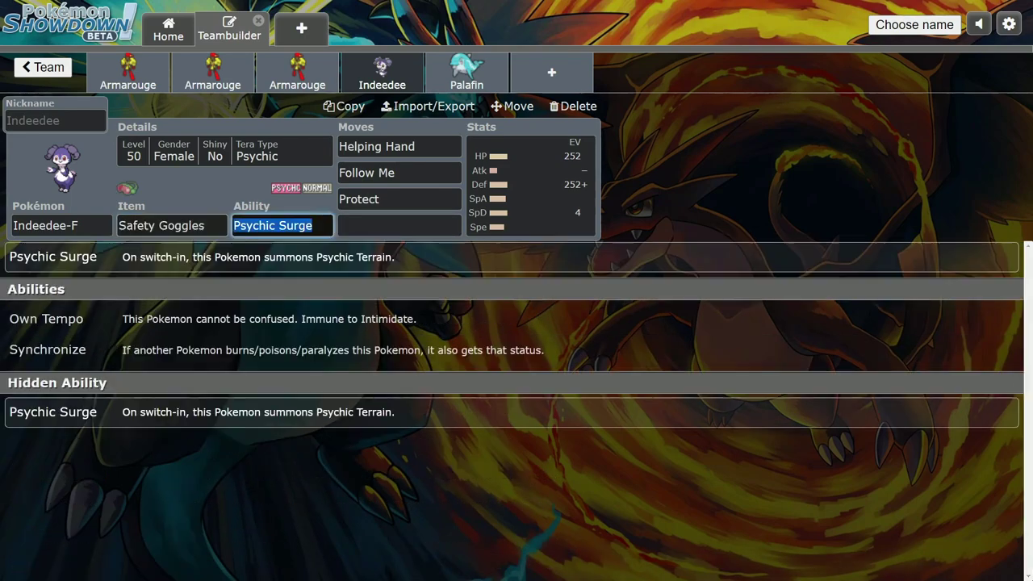
key(Return)
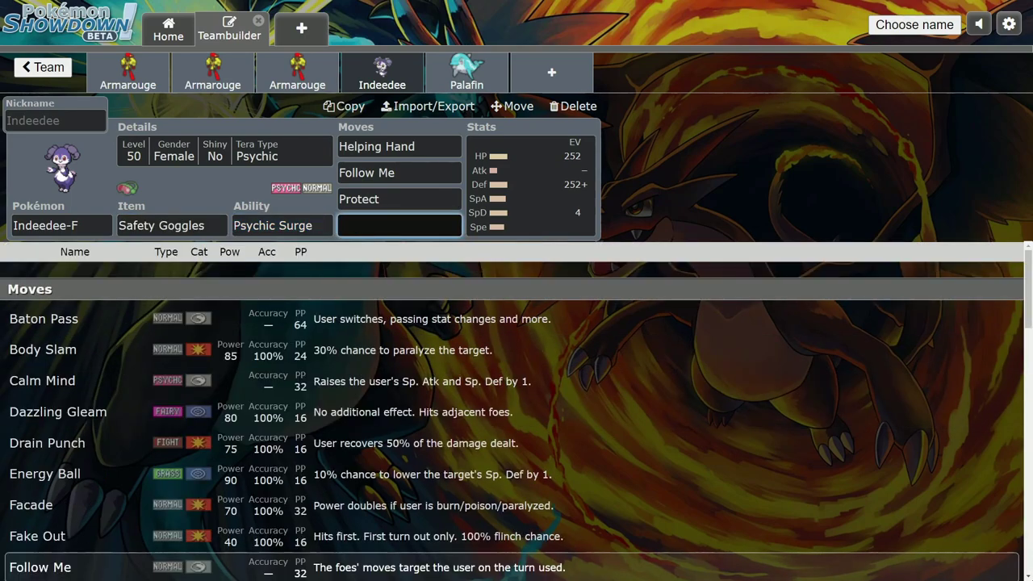
text(psy)
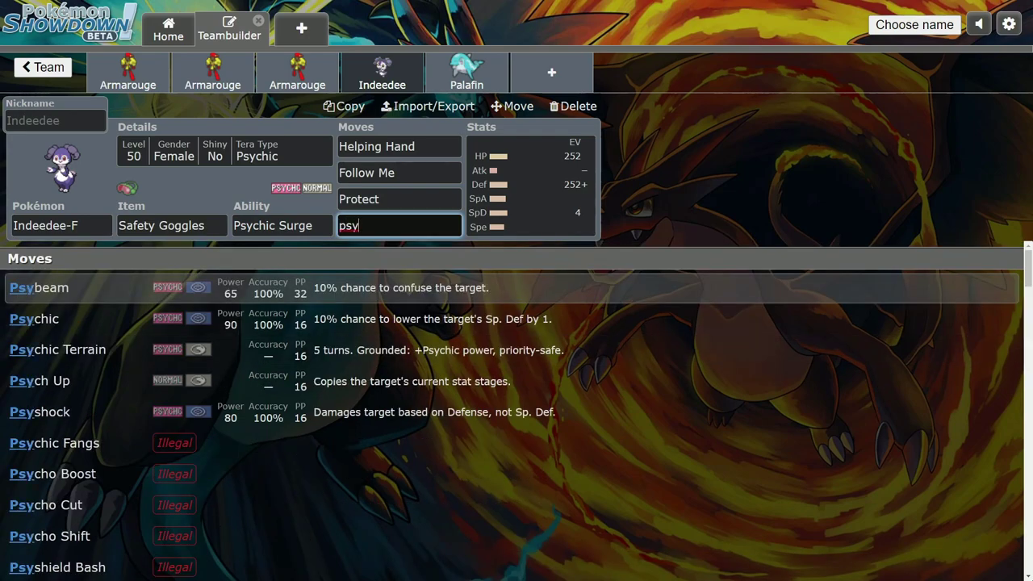
key(Down)
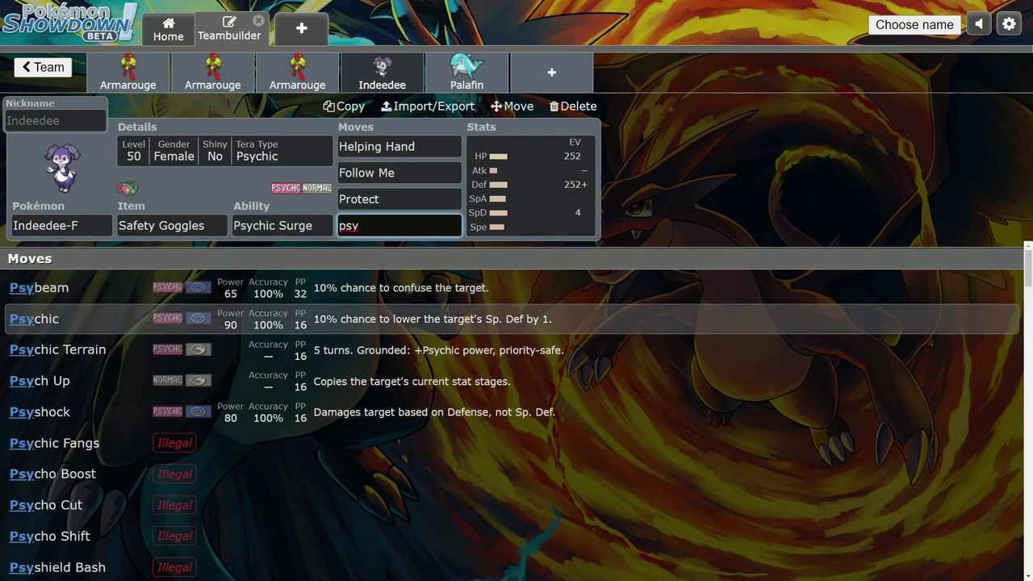
key(Return)
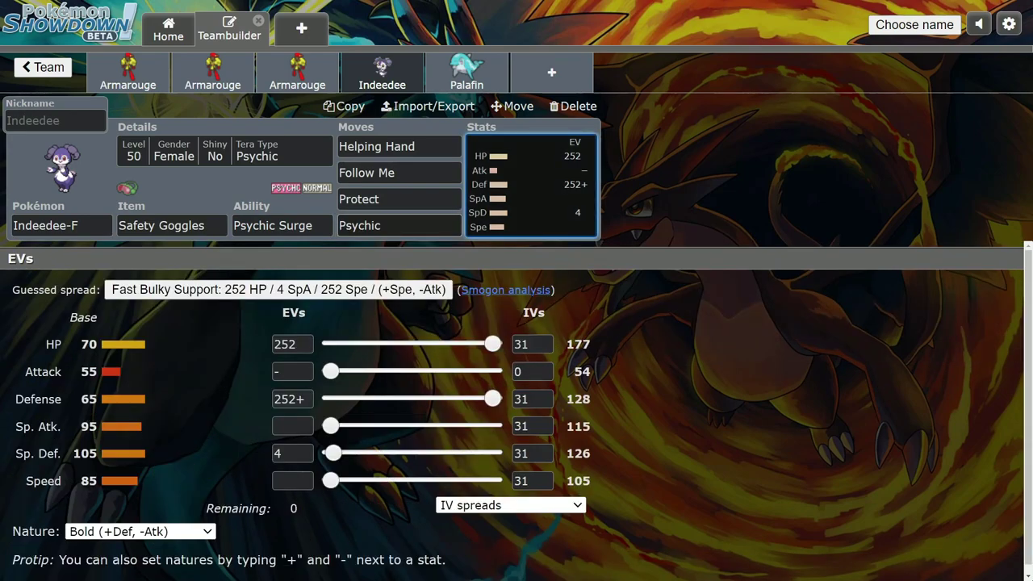
right_click(246, 194)
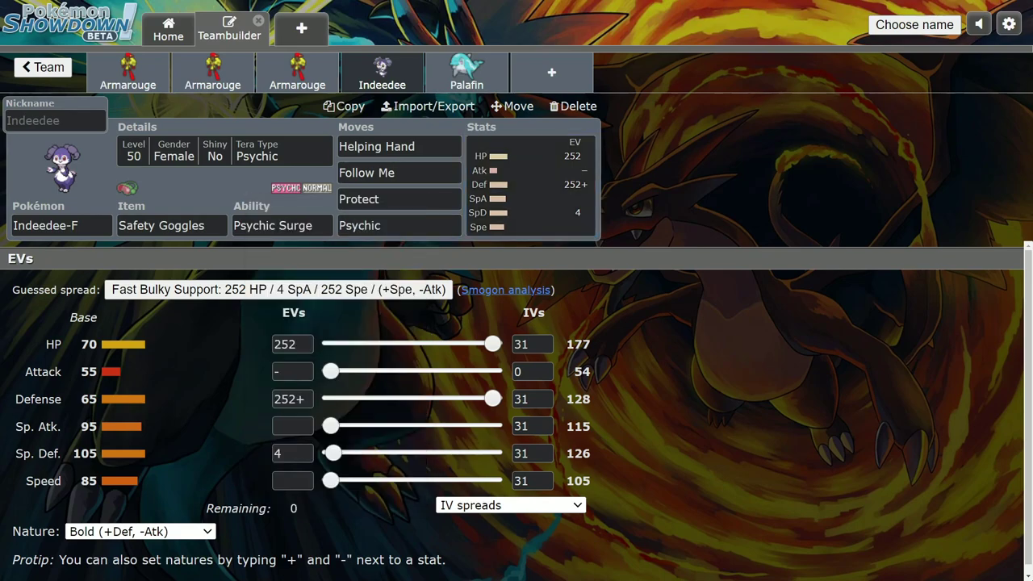
click(412, 226)
- Add Brute Bonnet as the sixth team member and enter Rage as its first move
click(465, 74)
click(552, 73)
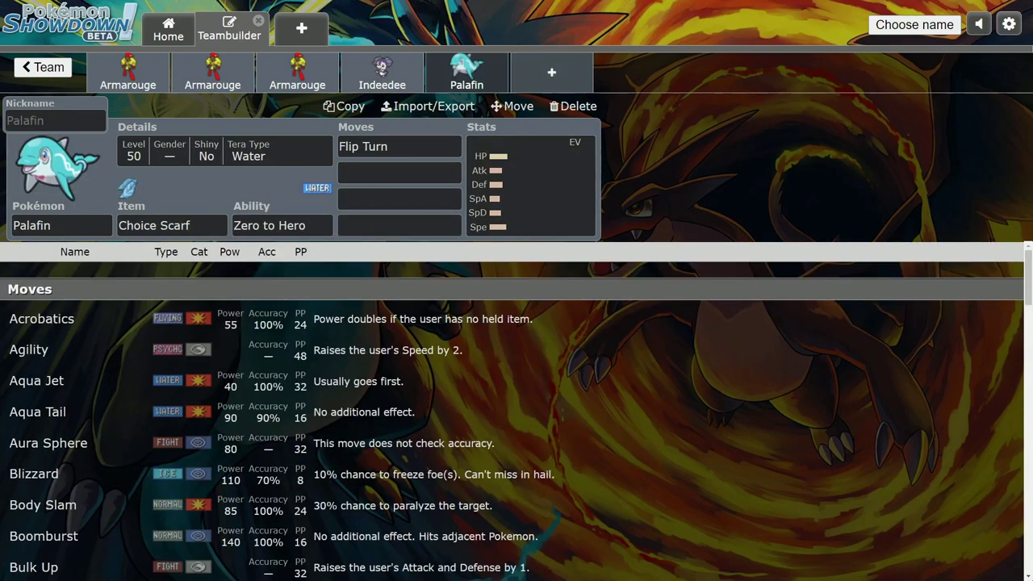
text(brut)
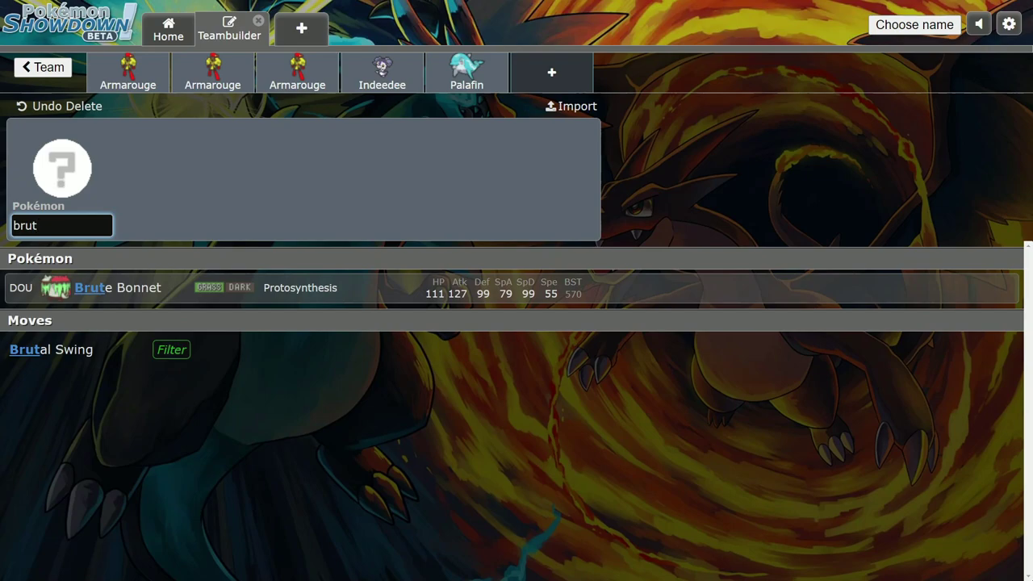
key(Return)
key(Tab)
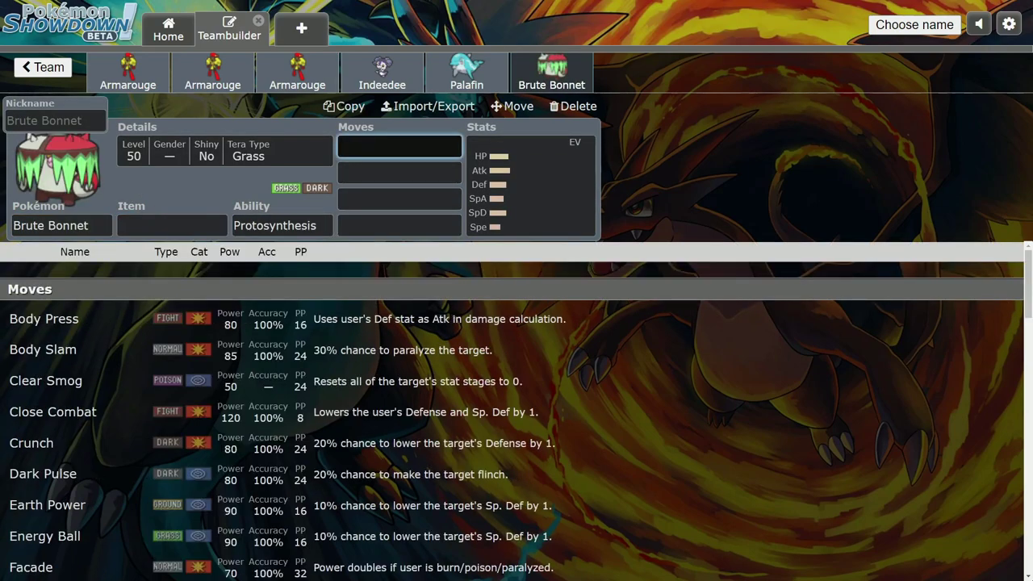
text(rage)
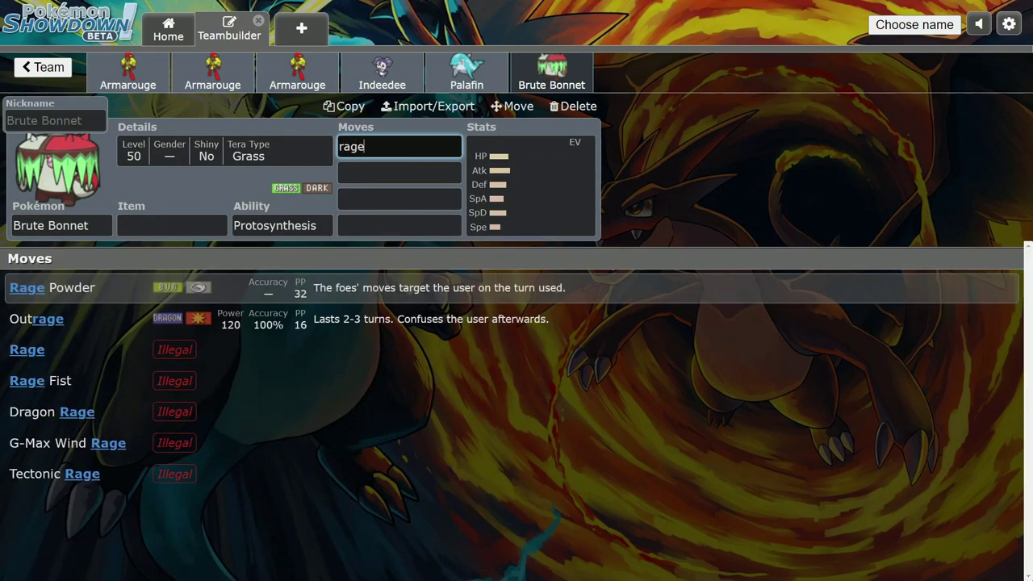
key(Return)
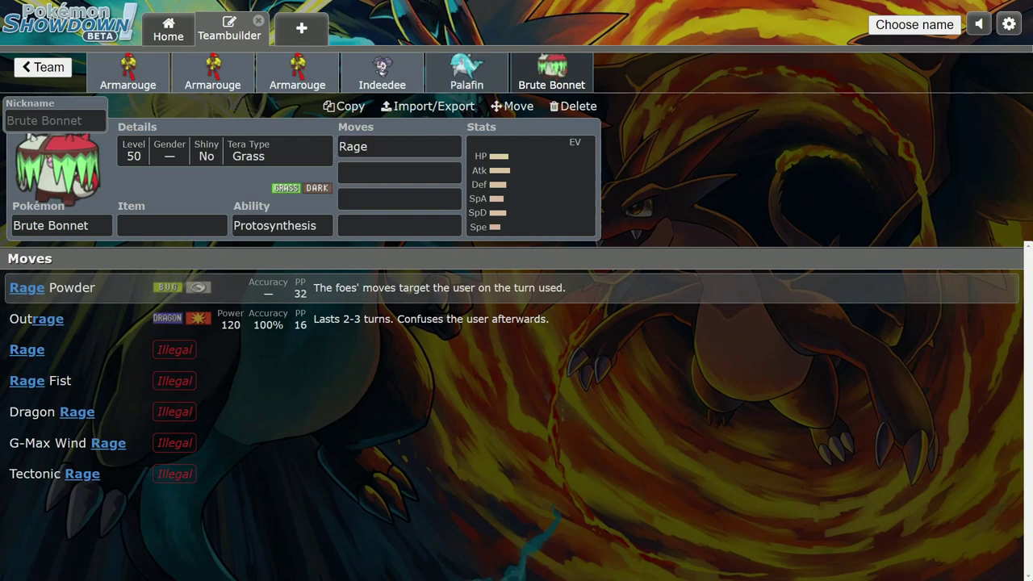
- Replace Palafin with Amoonguss in the fifth team slot
click(466, 73)
click(62, 225)
text(amo)
key(Return)
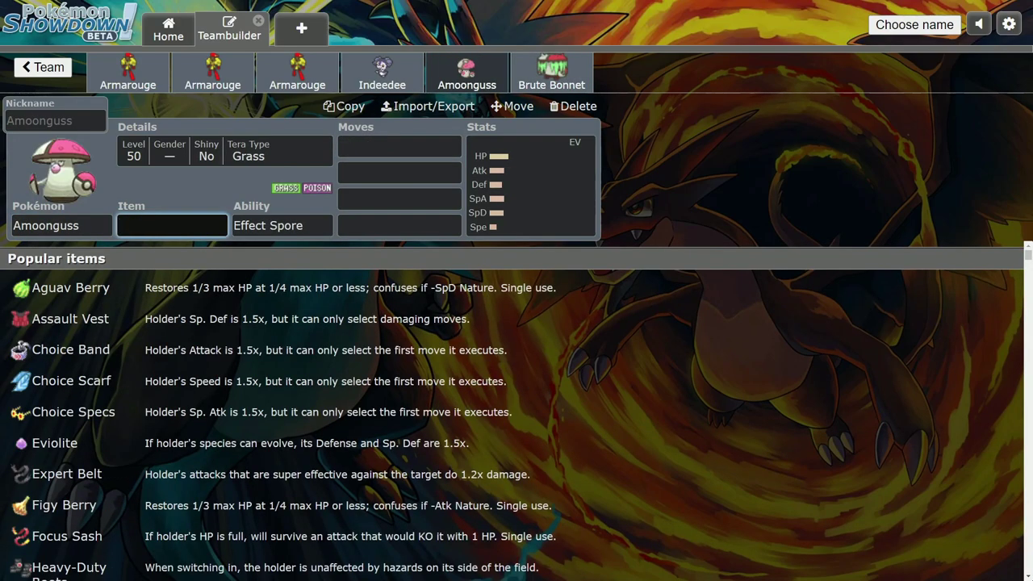
- Replace Brute Bonnet's first move with Seed Bomb and add Close Combat as its fourth move
click(551, 73)
click(399, 173)
click(399, 147)
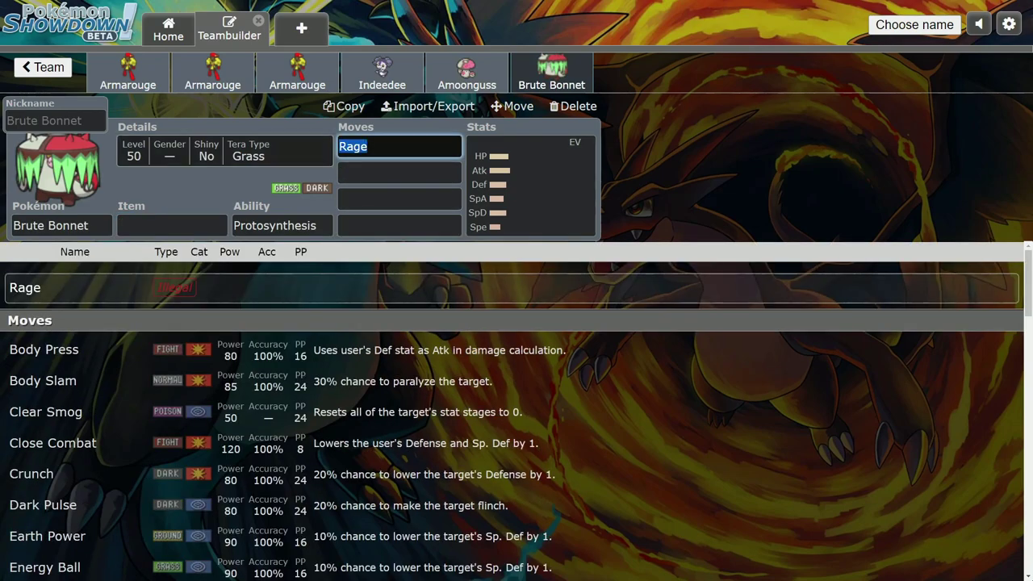
text(seed)
key(Return)
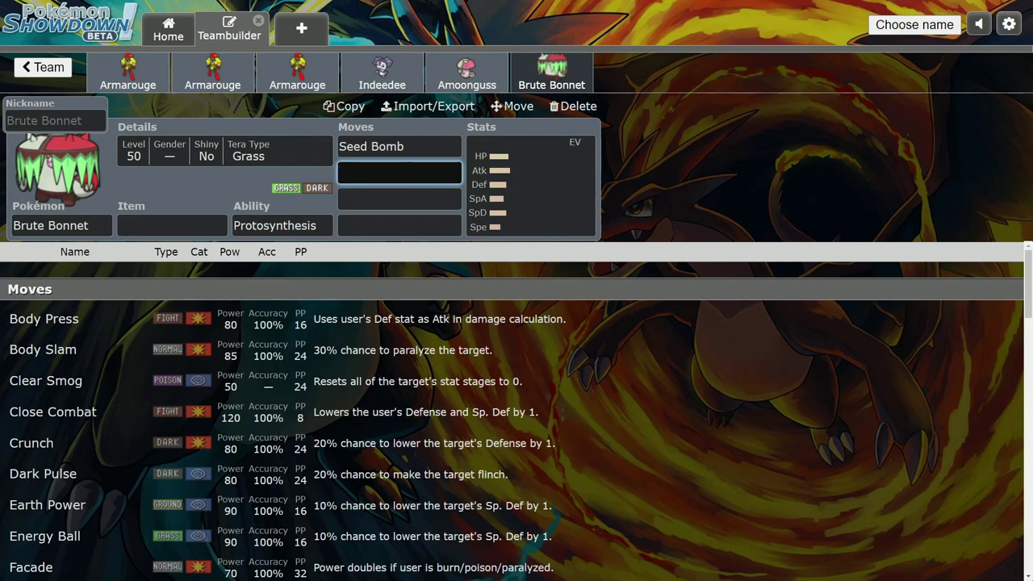
click(400, 226)
text(close)
key(Return)
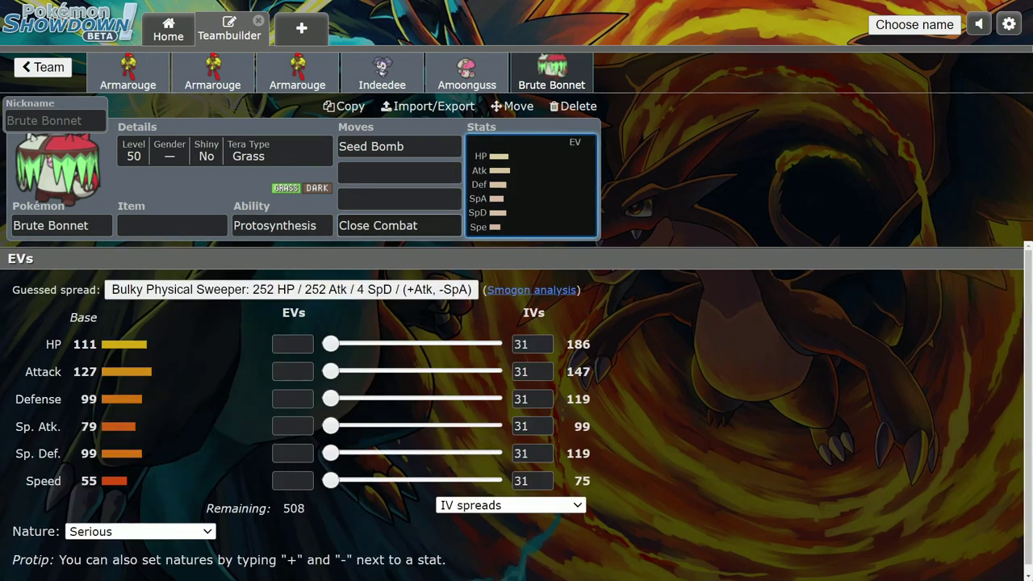
click(212, 74)
click(128, 74)
click(551, 73)
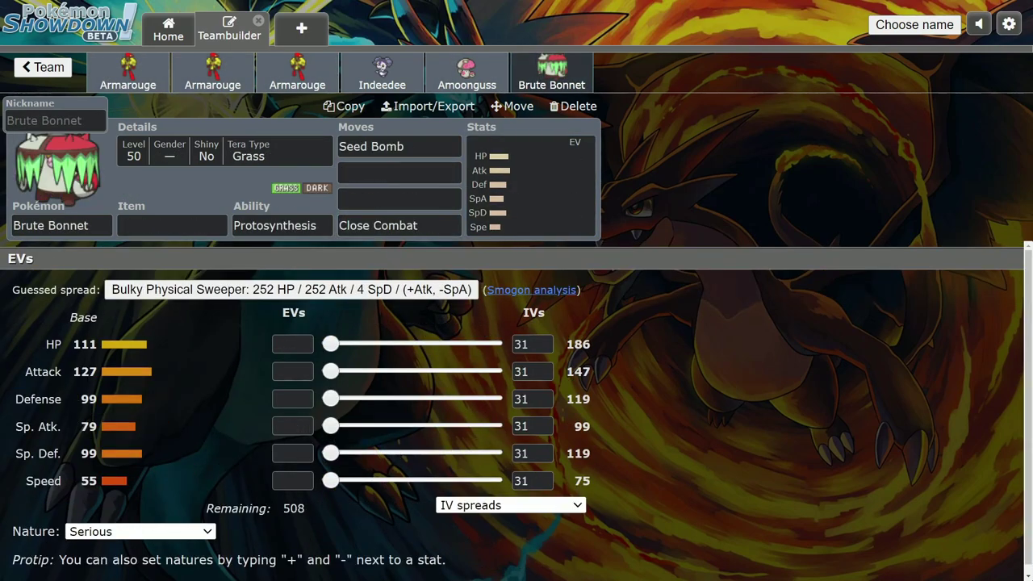
click(399, 199)
text(suck)
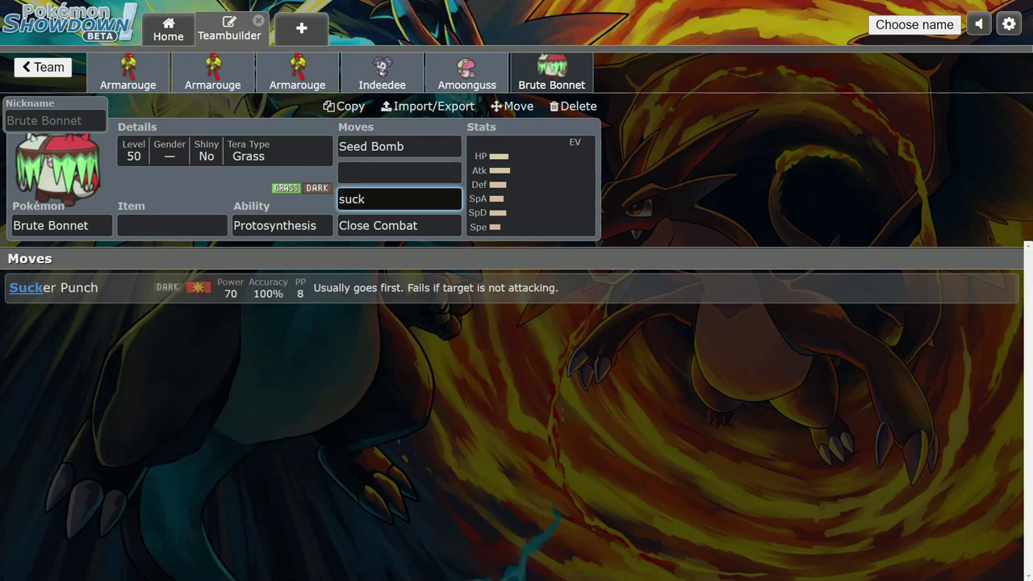
key(BackSpace)
key(BackSpace)
key(BackSpace)
key(BackSpace)
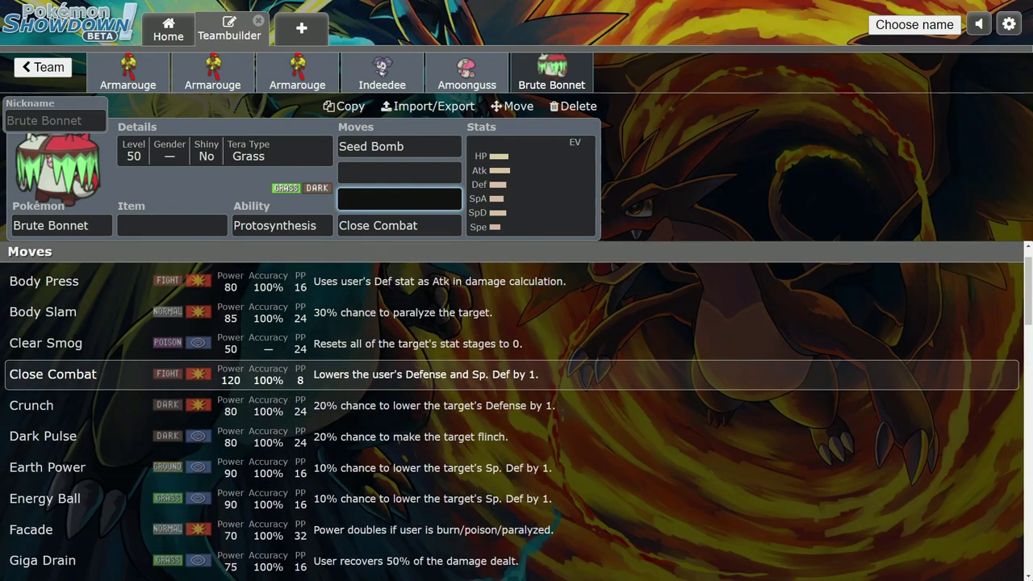
- Add Spore as Brute Bonnet's third move
key(Down)
key(Down)
key(Down)
key(Down)
key(Down)
key(Down)
key(Down)
key(Down)
key(Down)
key(Down)
key(Down)
key(Down)
key(Down)
key(Down)
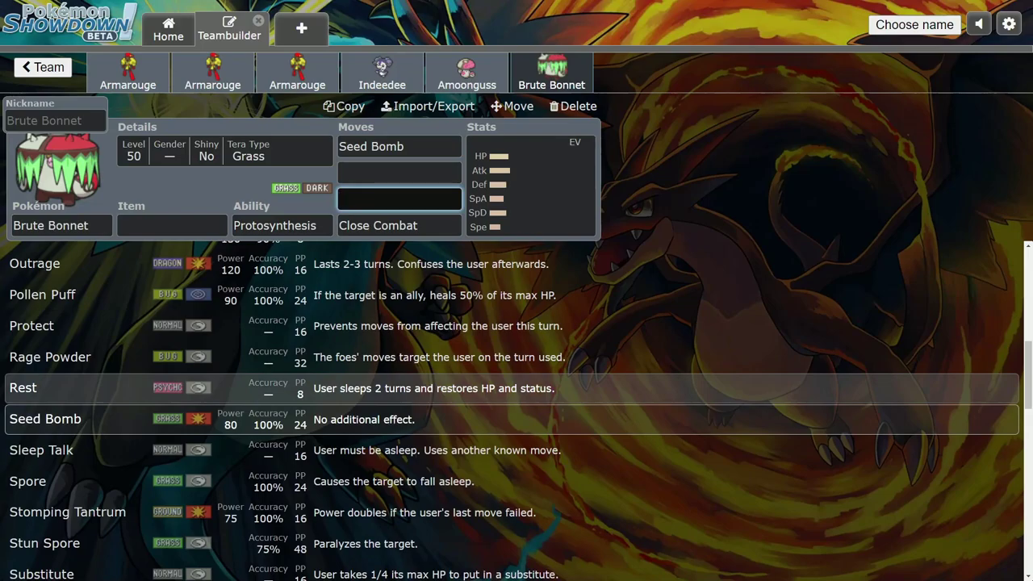
text(spo)
key(Return)
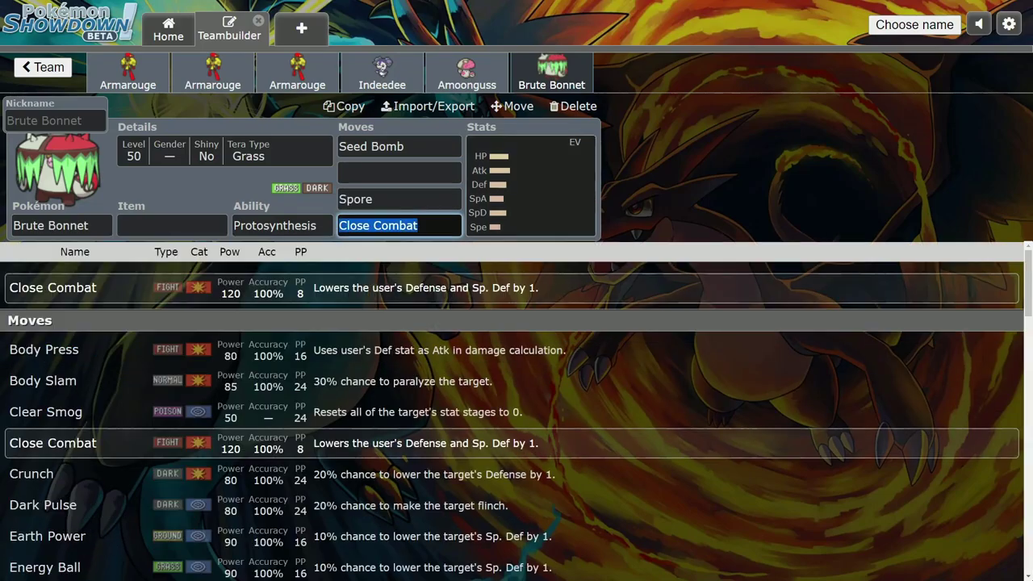
- Try Sucker Punch as Brute Bonnet's second move
click(400, 173)
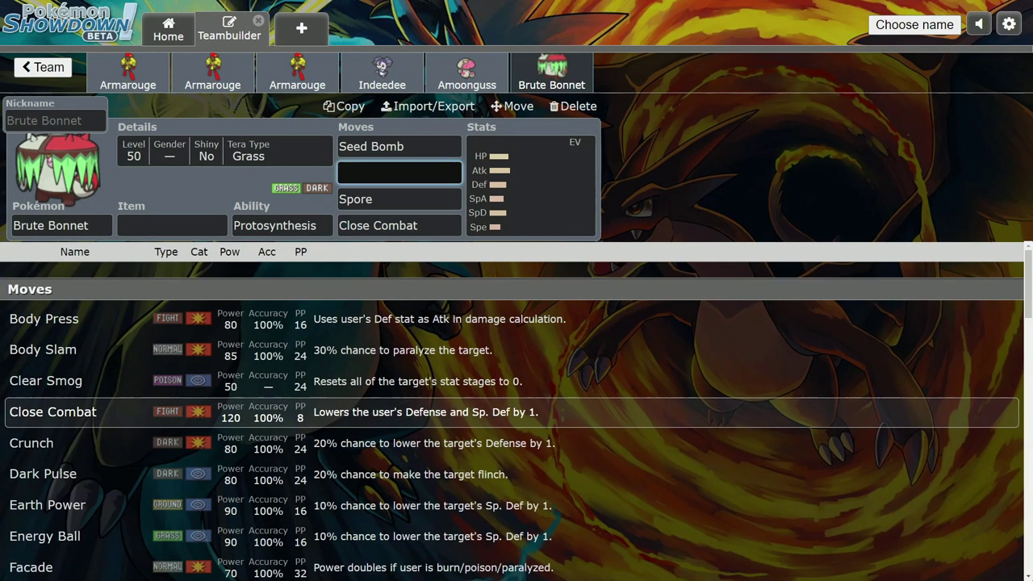
scroll(516, 339, down, 6)
scroll(516, 404, down, 5)
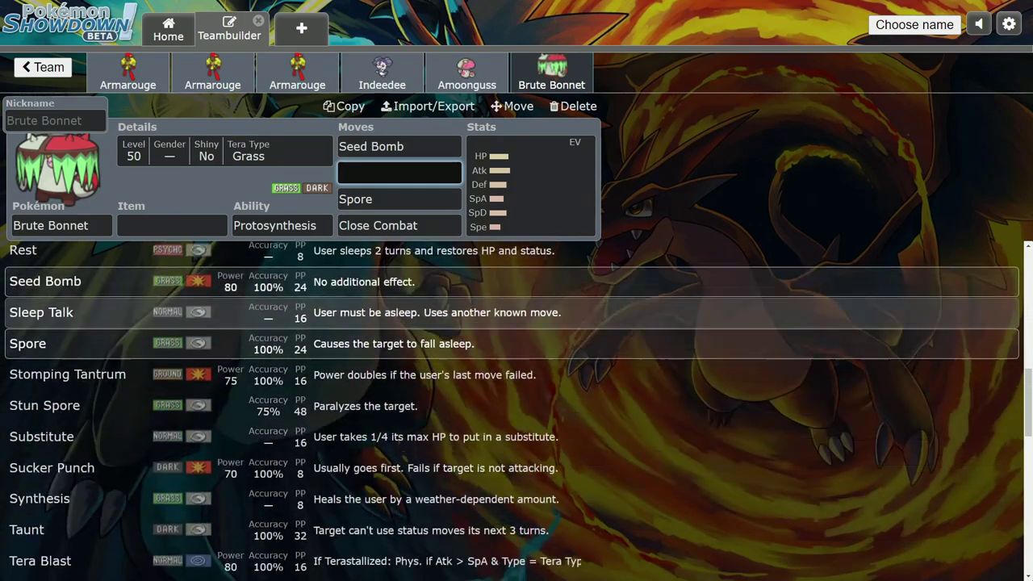
scroll(517, 403, up, 1)
scroll(323, 472, up, 1)
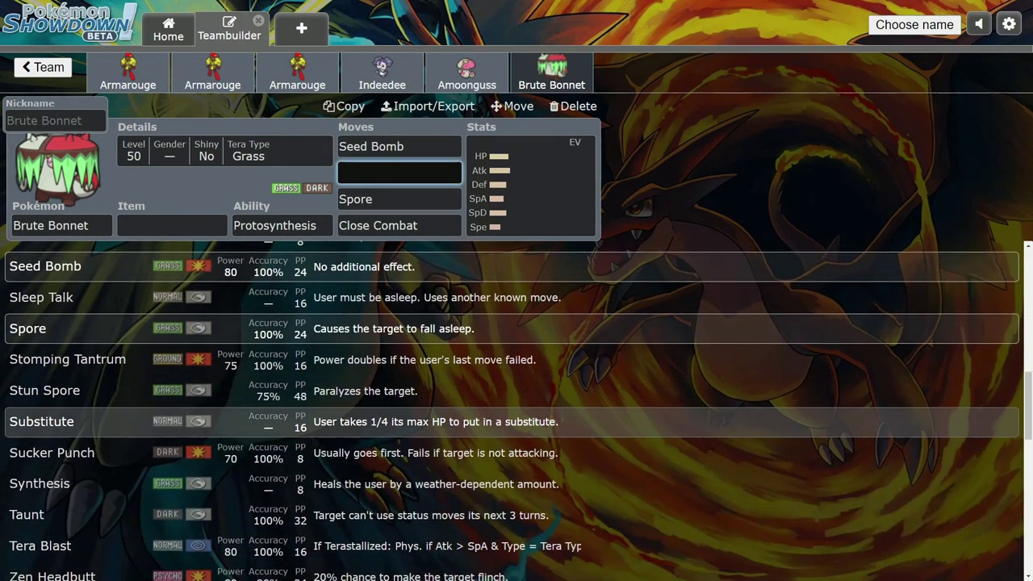
click(322, 452)
click(399, 173)
key(BackSpace)
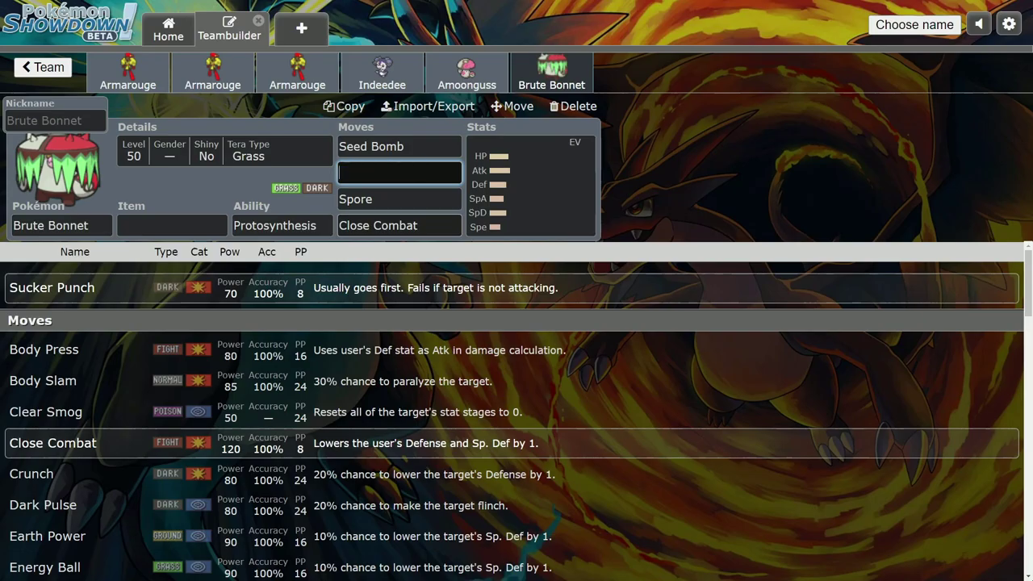
- Examine the list of moves available for Brute Bonnet's empty second move slot
key(Down)
key(Down)
key(Down)
key(Down)
key(Down)
key(Down)
key(Down)
key(Down)
key(Down)
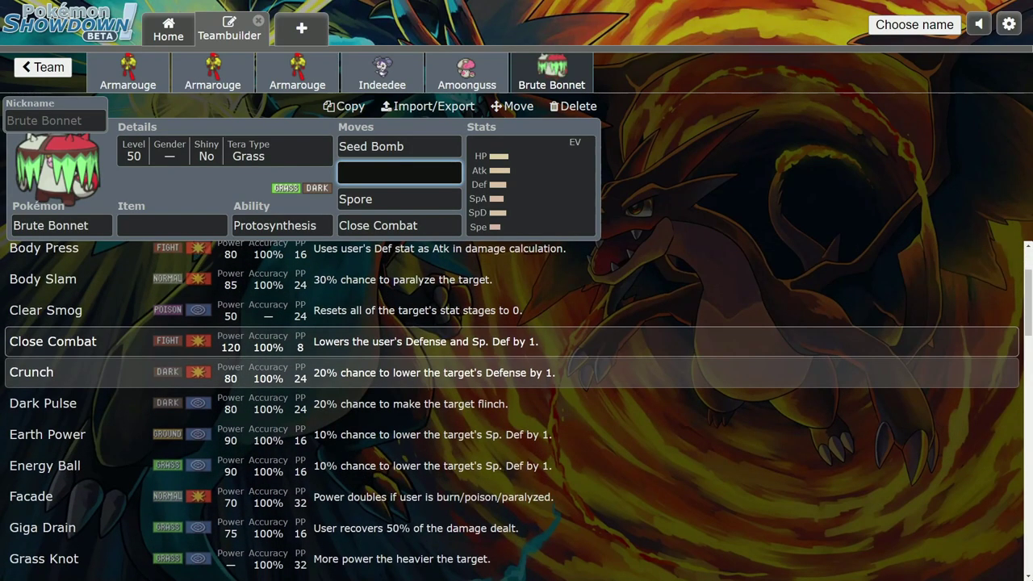
key(Down)
key(Down)
key(Down)
key(Down)
key(Down)
key(Down)
key(Down)
key(Down)
key(Down)
key(Down)
key(Down)
key(Down)
key(Down)
key(Down)
key(Down)
key(Down)
key(Down)
key(Down)
key(Down)
key(Down)
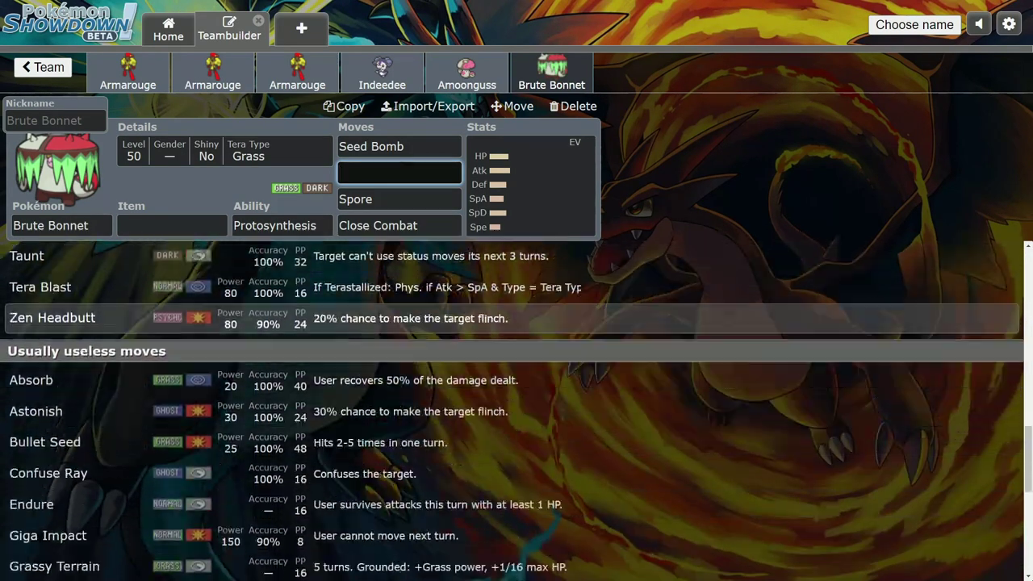
key(Up)
key(Up)
key(Up)
key(Up)
key(Up)
key(Up)
key(Up)
key(Up)
key(Up)
key(Up)
key(Up)
key(Up)
key(Up)
key(Up)
key(Up)
key(Up)
key(Up)
key(Up)
key(Up)
key(Up)
key(Up)
key(Up)
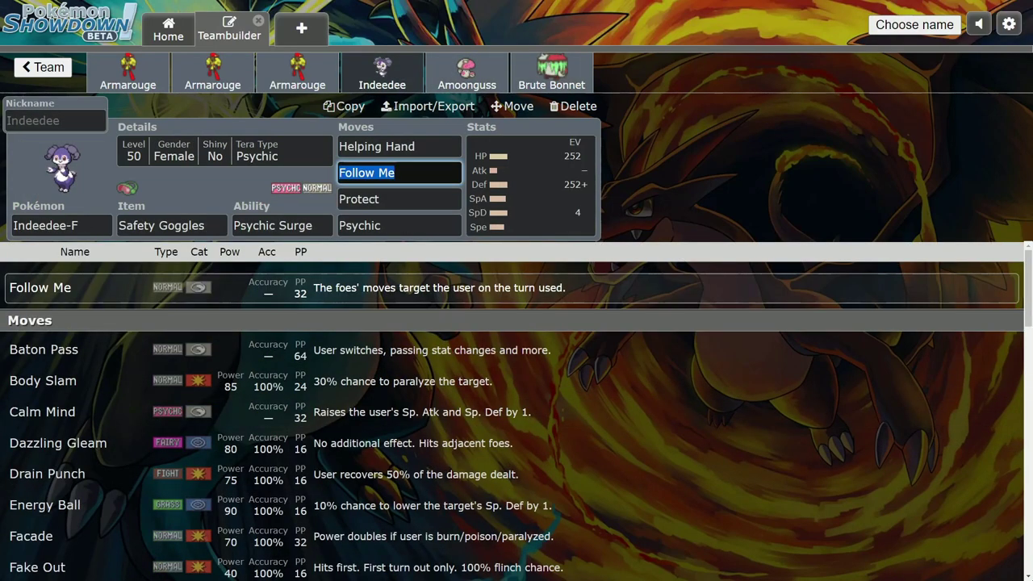
- Replace Amoonguss with Garganacl in the fifth team slot
click(467, 74)
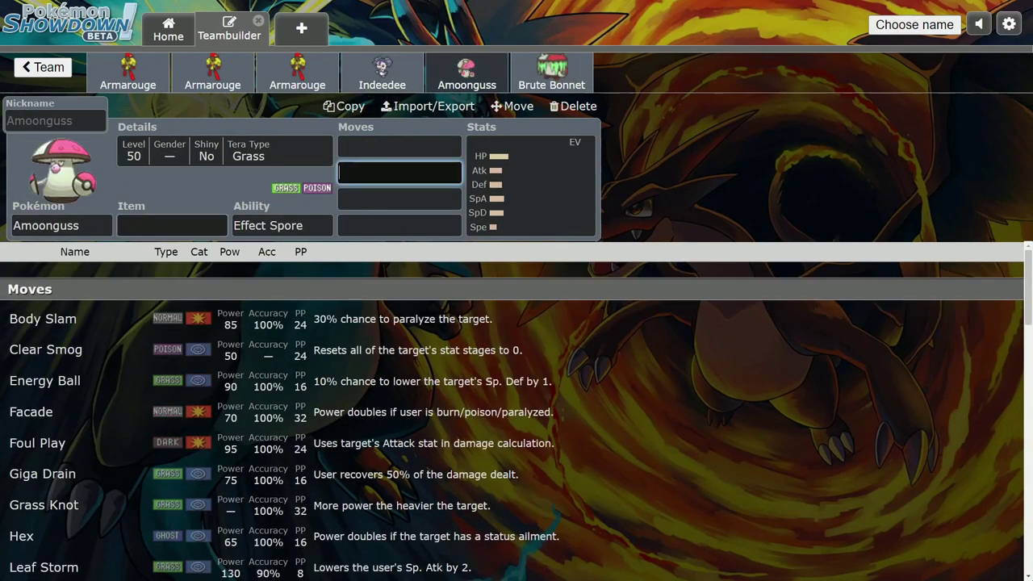
click(61, 226)
text(gar)
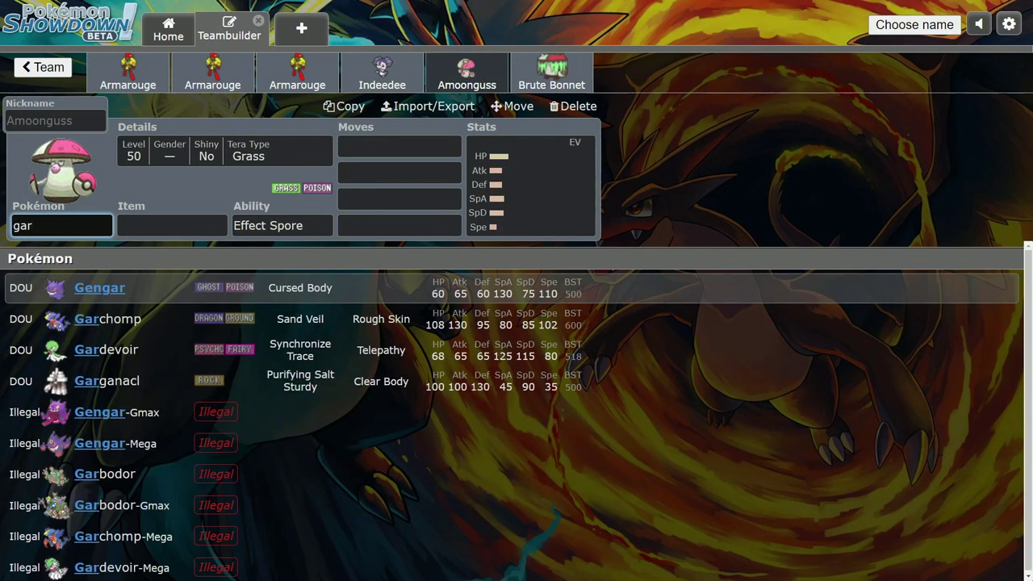
key(Down)
key(Down)
key(Down)
key(Return)
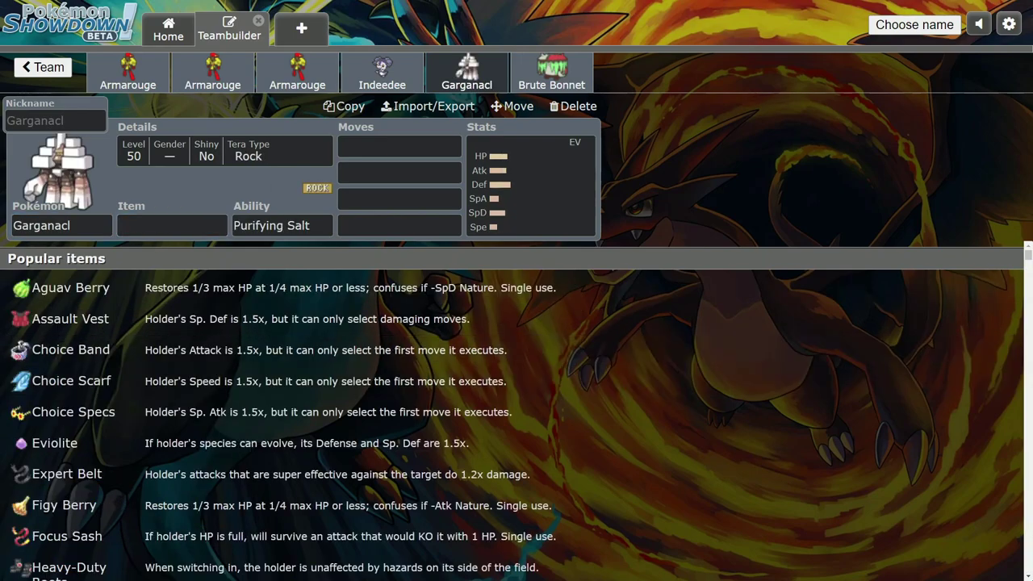
- Keep Garganacl's Purifying Salt ability and add Iron Defense and Body Press as its first two moves
key(Tab)
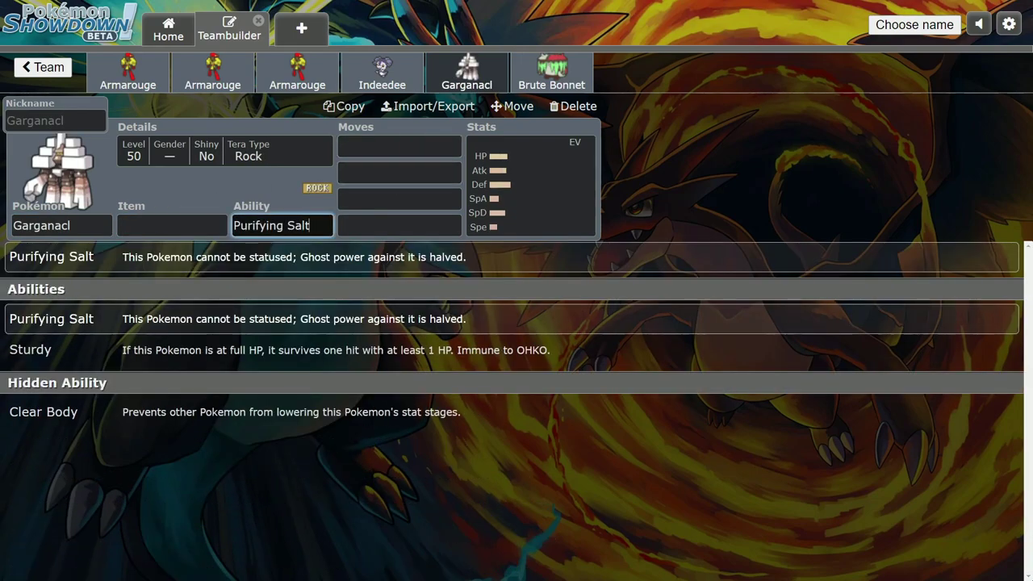
key(Tab)
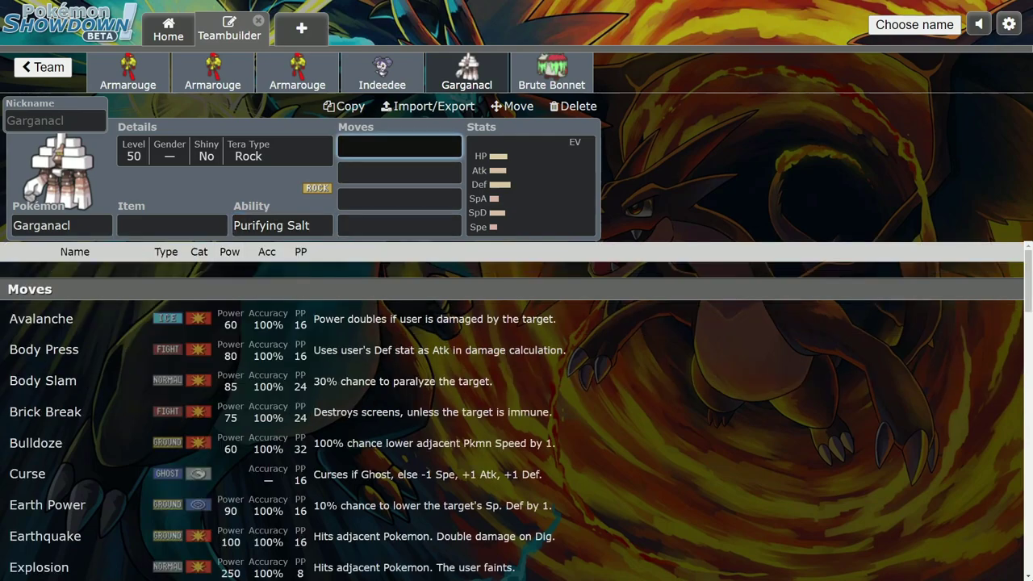
key(shift+Tab)
key(shift+Tab)
key(Tab)
key(Tab)
text(iron)
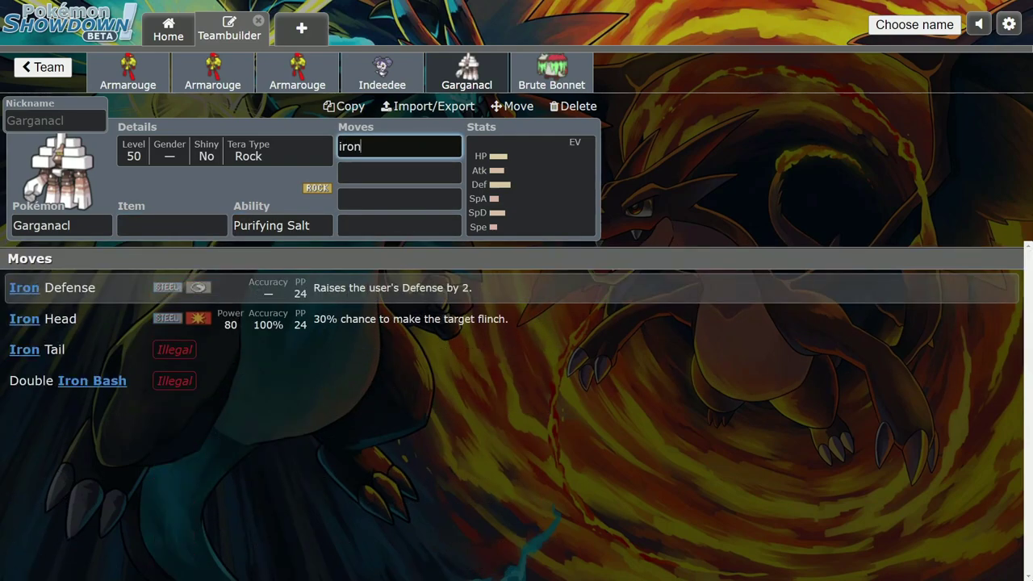
key(Return)
text(body)
key(Return)
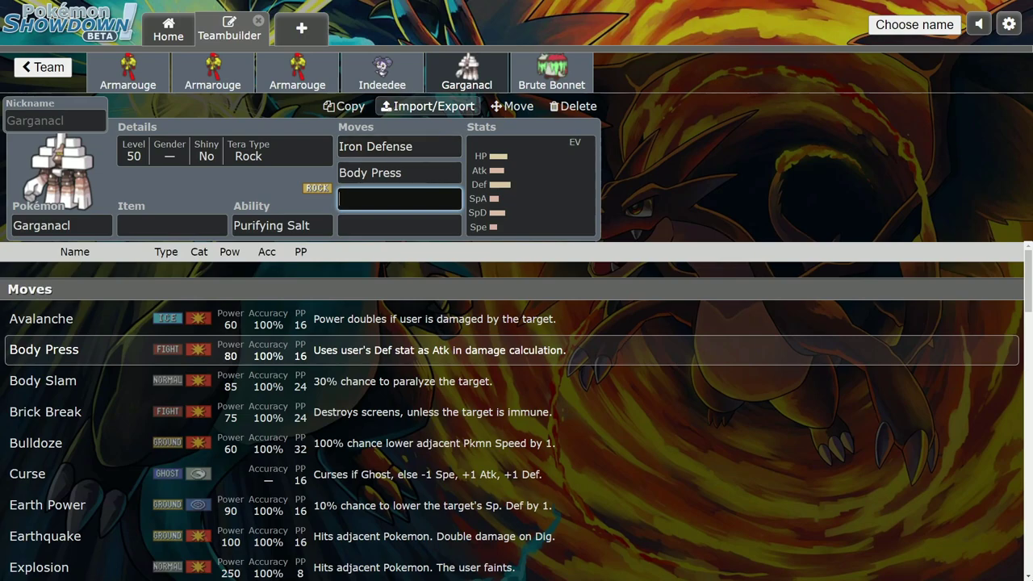
- Replace Garganacl with Torkoal in the fifth team slot and set its ability to Drought
double_click(47, 226)
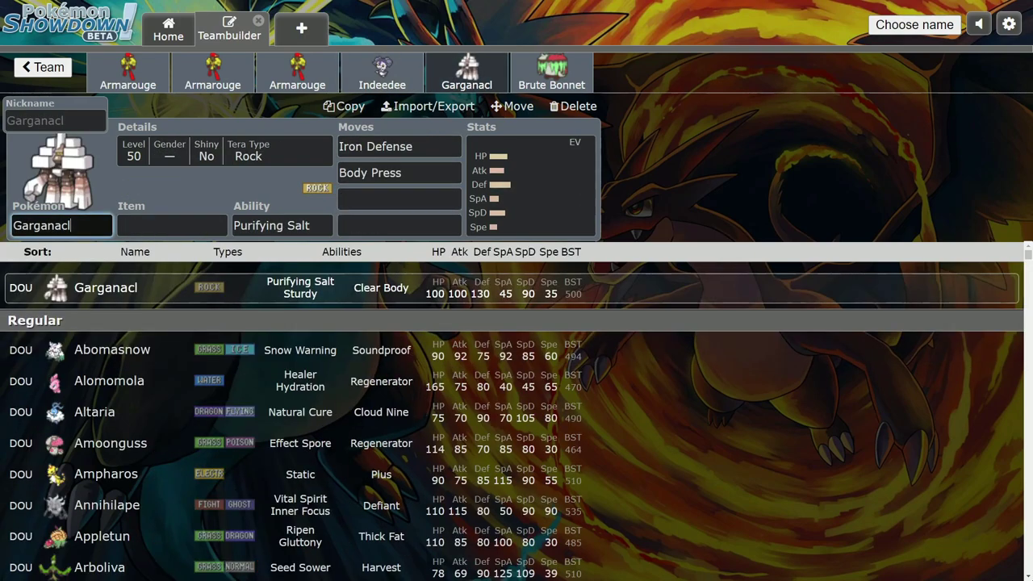
text(tork)
key(Return)
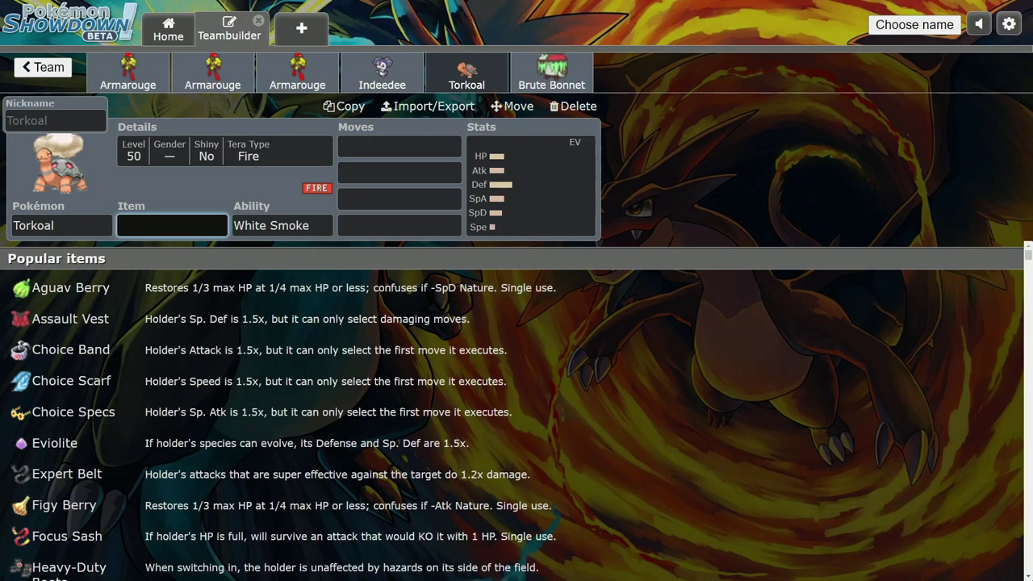
click(305, 226)
key(Down)
key(Return)
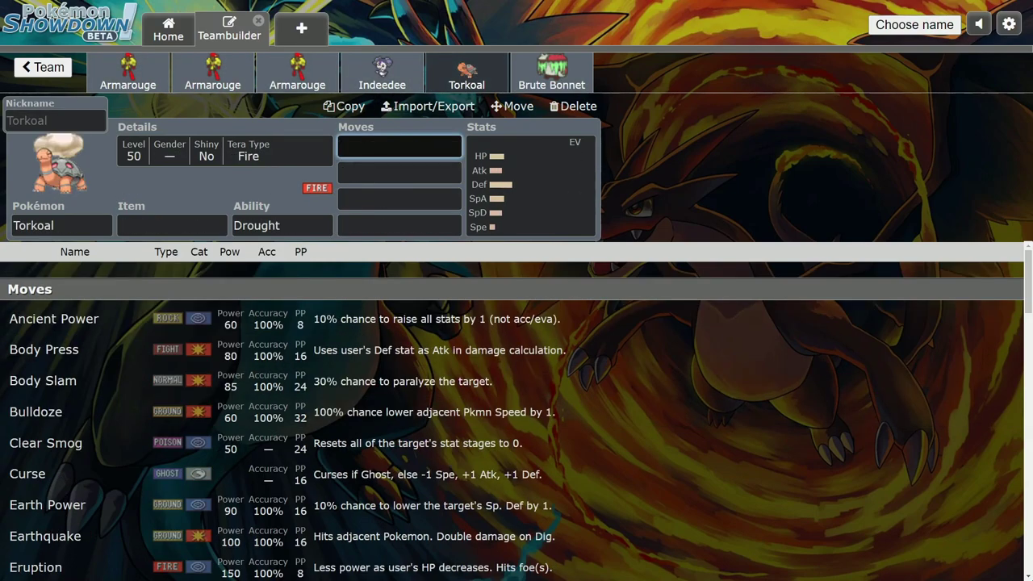
- Add Eruption and Heat Wave as Torkoal's first two moves
text(eru)
key(Return)
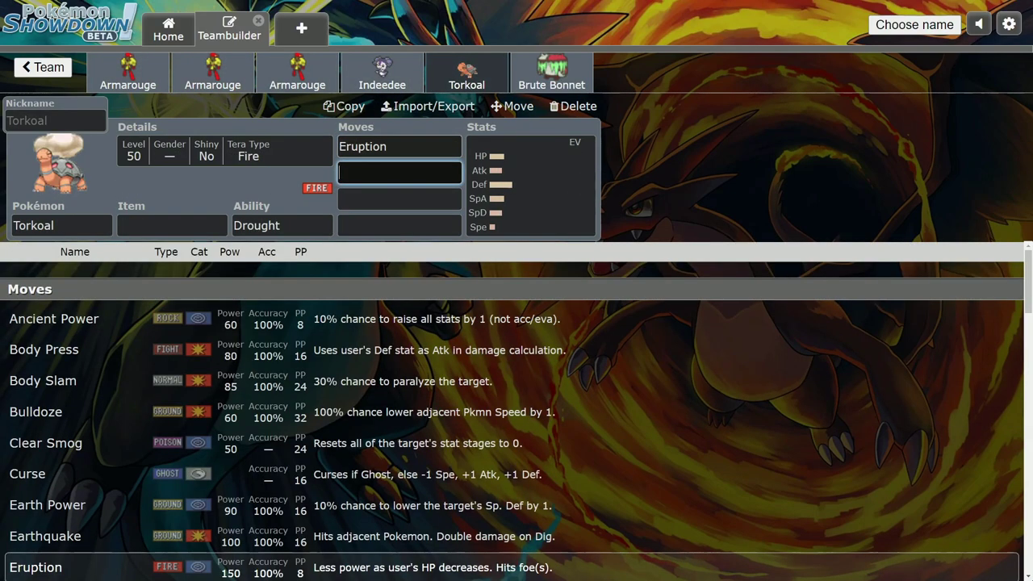
text(hoa)
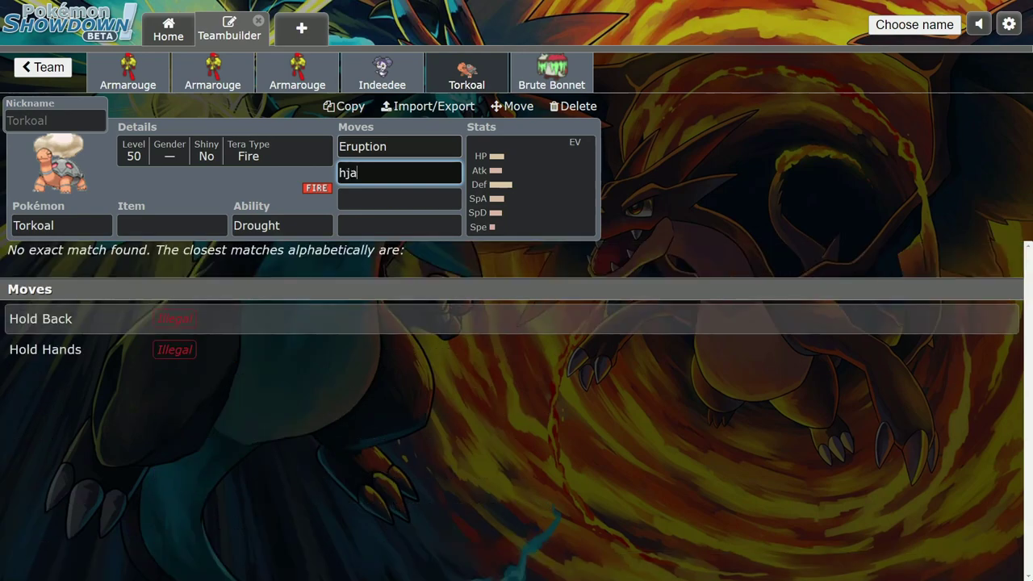
key(BackSpace)
key(BackSpace)
key(BackSpace)
text(ha)
key(BackSpace)
text(ea)
key(Return)
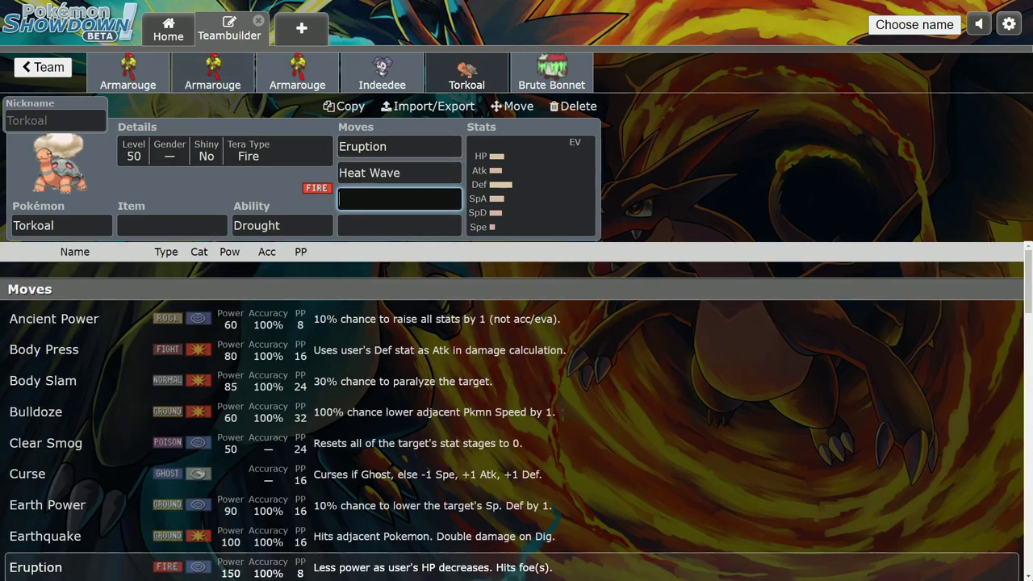
- Look over the Armarouge and Indeedee-F sets and try Solar Beam as Torkoal's third move
click(131, 73)
click(213, 74)
click(298, 74)
click(466, 73)
click(382, 73)
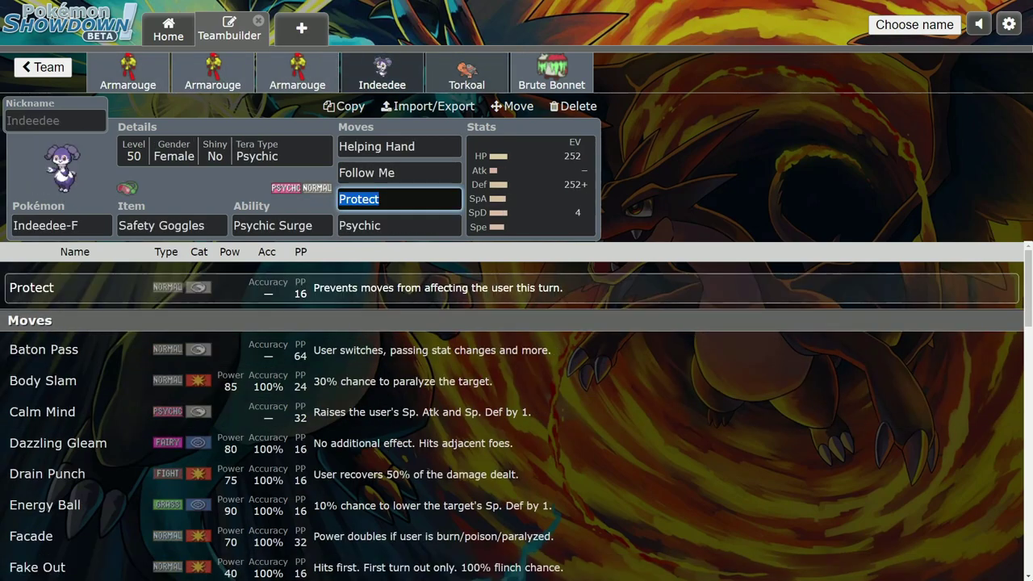
click(467, 74)
text(sol)
key(Return)
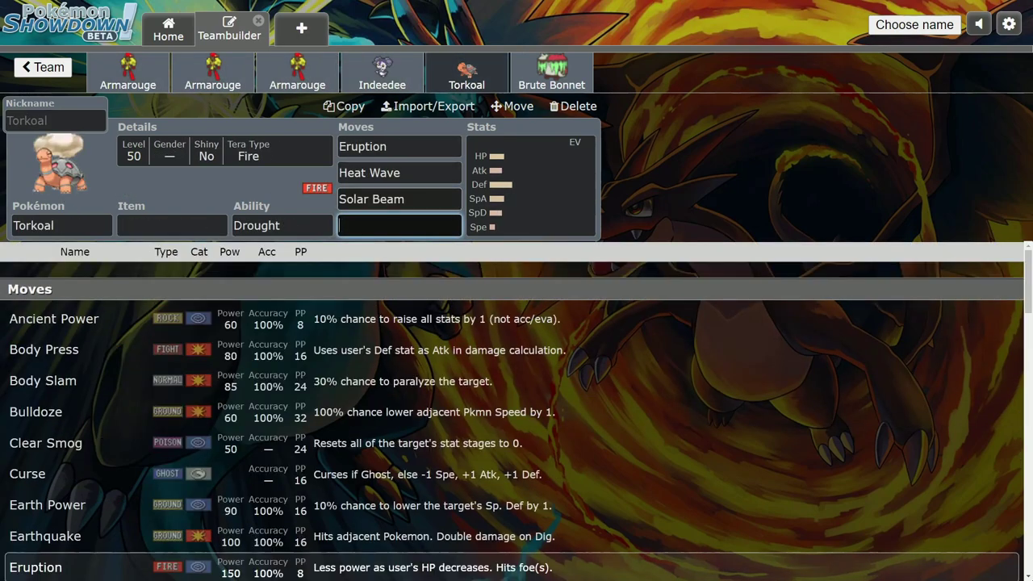
- Set Torkoal's third move to Yawn
key(shift+Tab)
text(y)
key(Return)
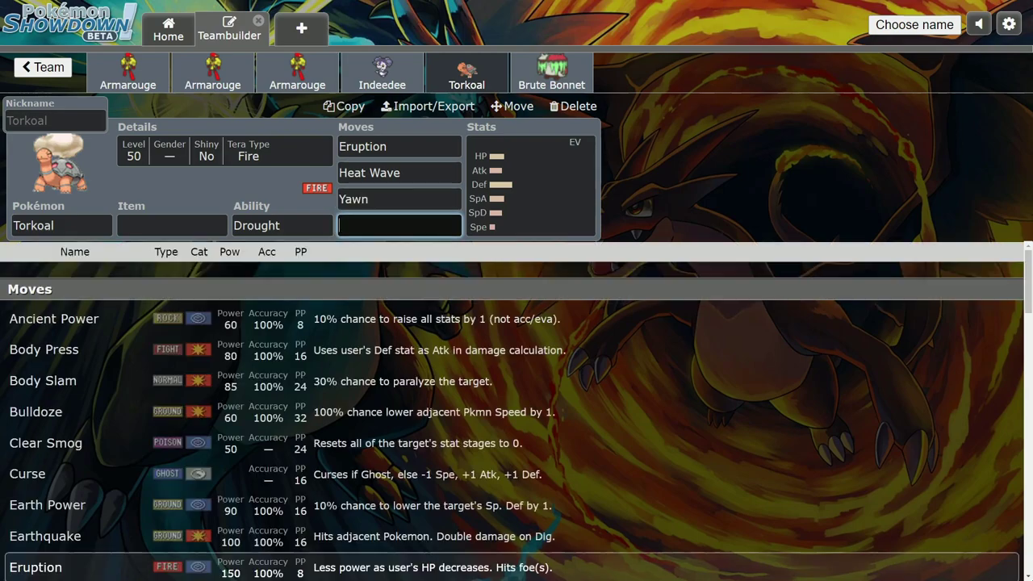
- Check the Armarouge and Indeedee-F sets again and give Torkoal Charcoal as its held item
click(382, 73)
click(213, 73)
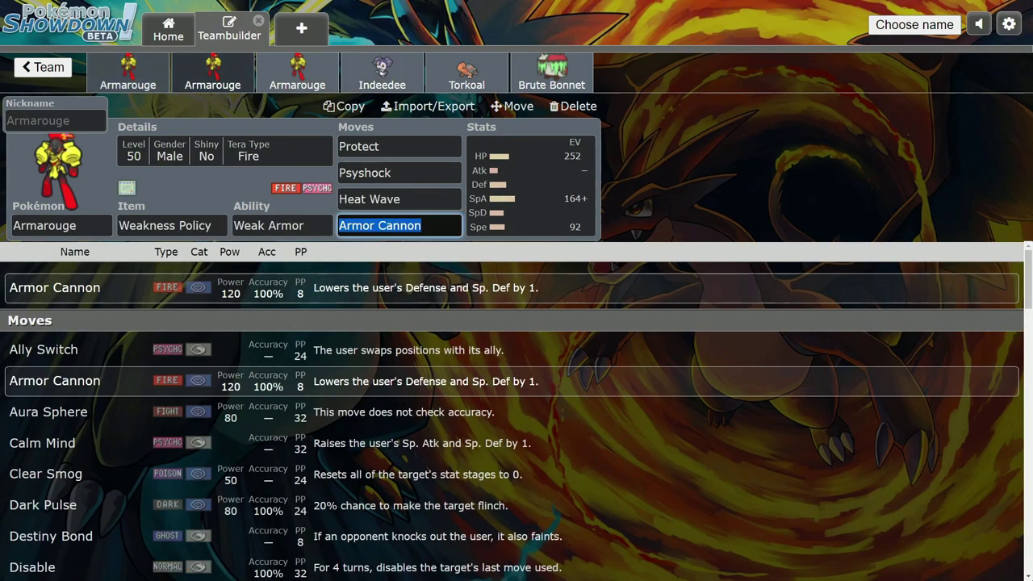
click(128, 74)
click(468, 74)
click(224, 151)
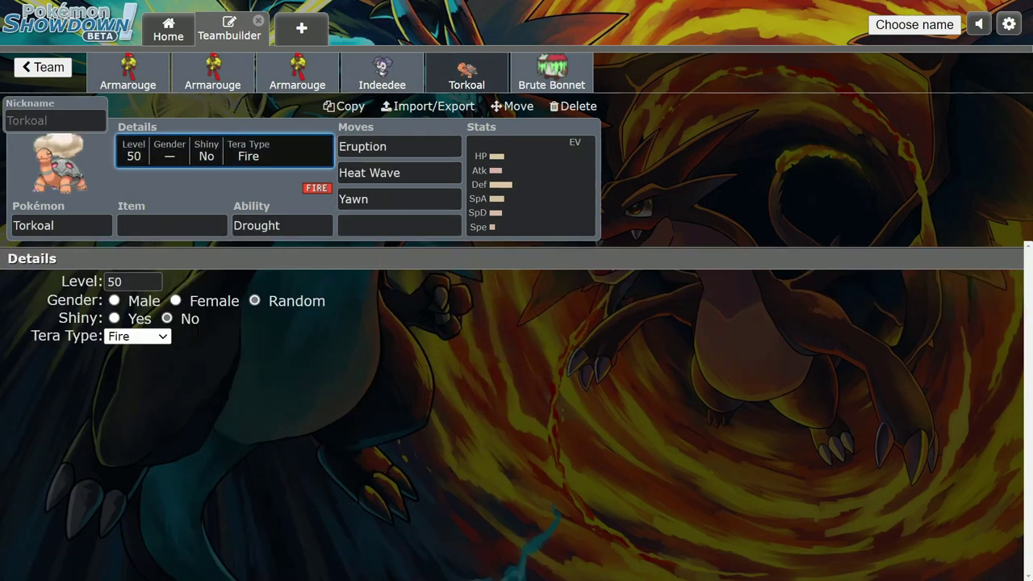
click(172, 226)
text(char)
key(Return)
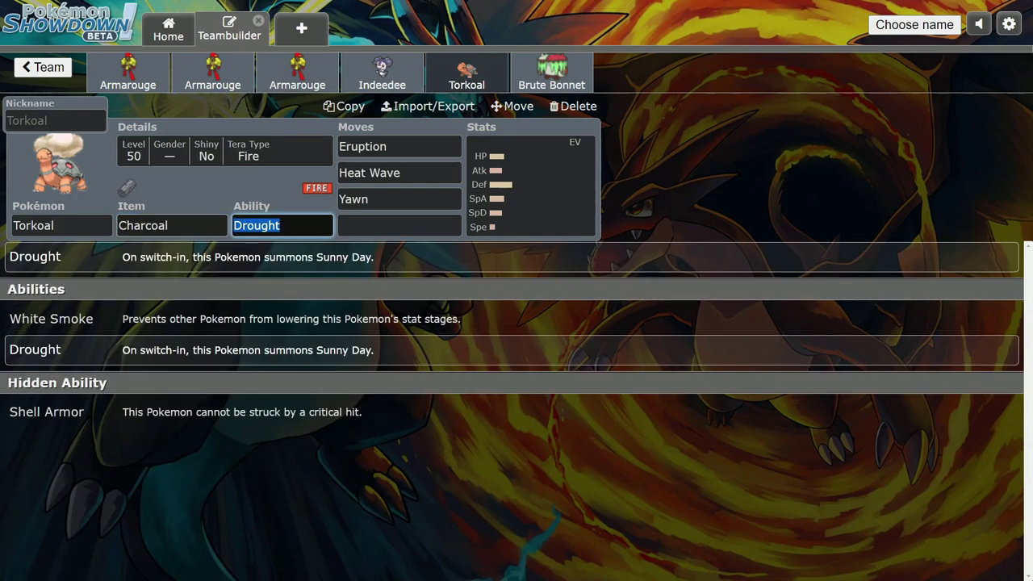
- Review Torkoal's details, Tera type, held item, ability and EV settings
click(234, 152)
right_click(242, 183)
click(243, 183)
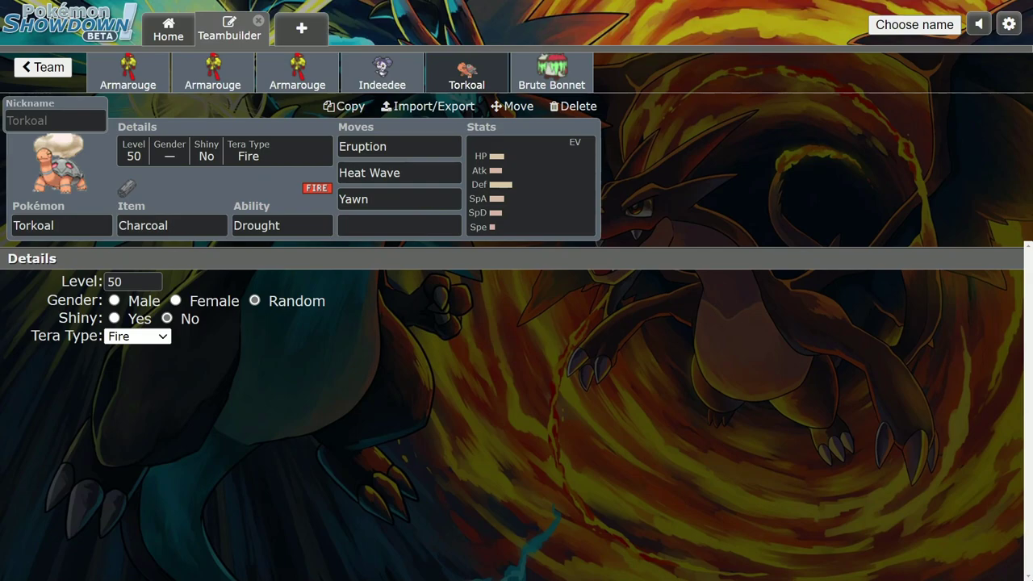
click(234, 152)
right_click(265, 189)
click(185, 226)
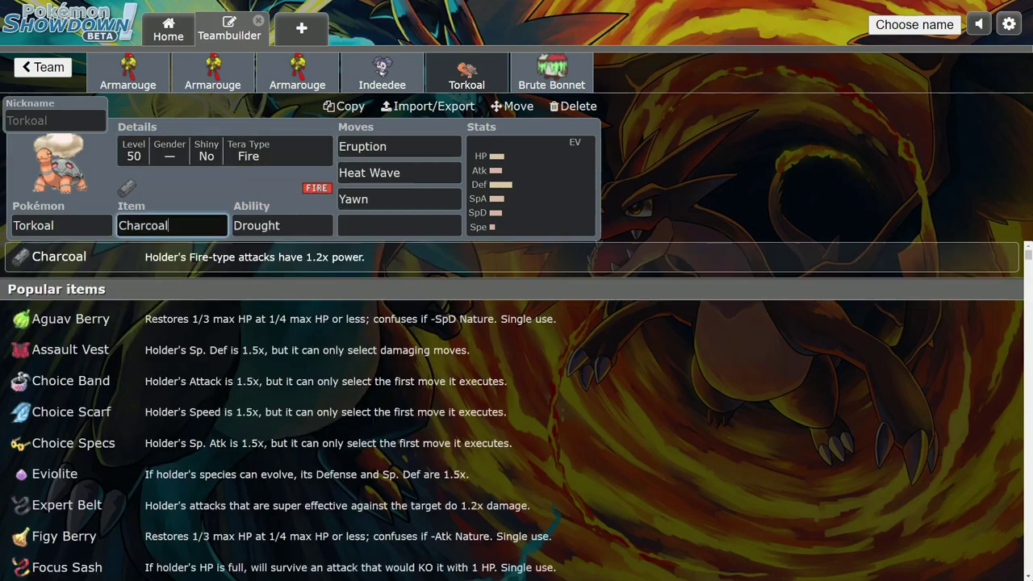
click(282, 226)
click(524, 193)
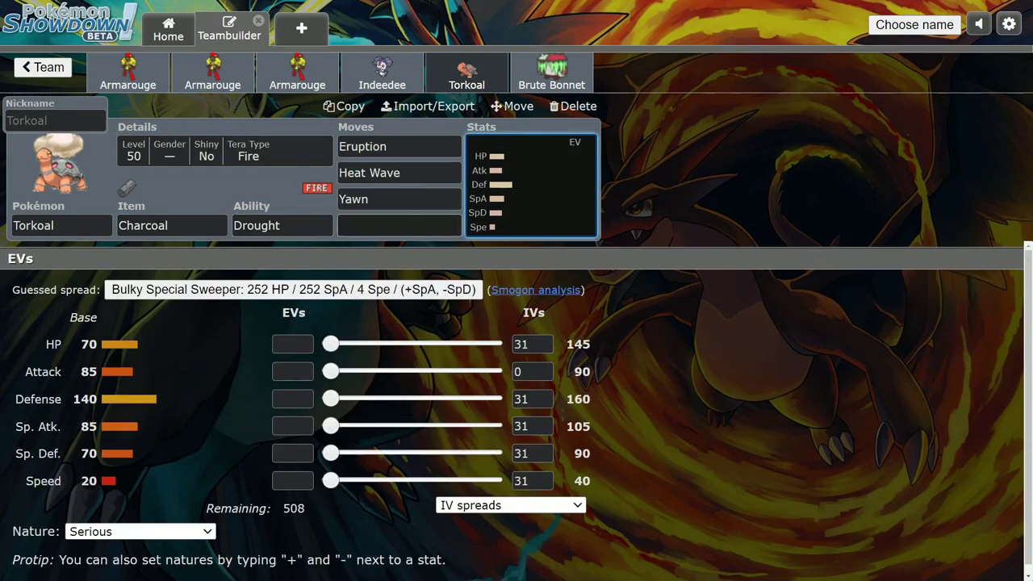
key(Tab)
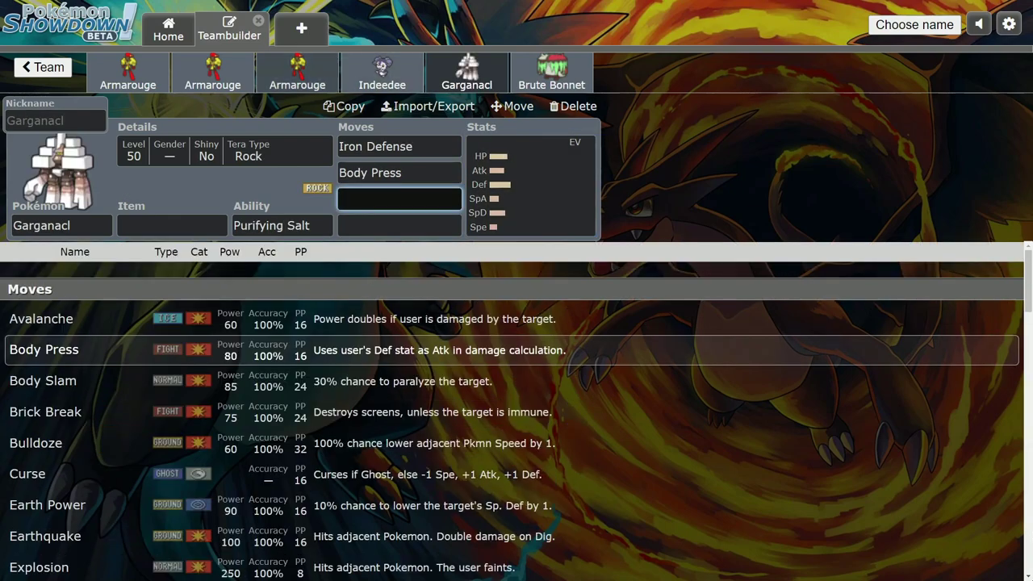